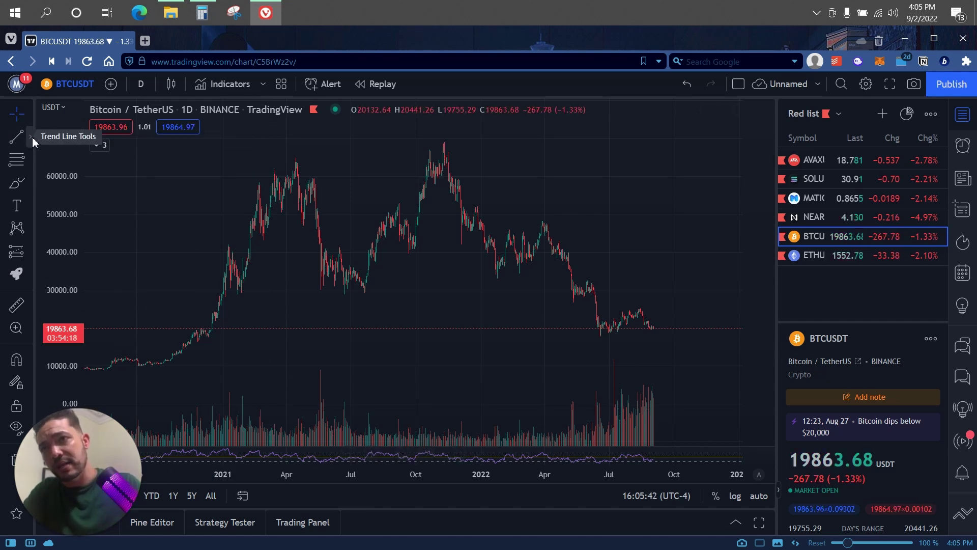
Draw a horizontal line across the BTCUSDT daily chart at about 23,816 USDT
click(30, 136)
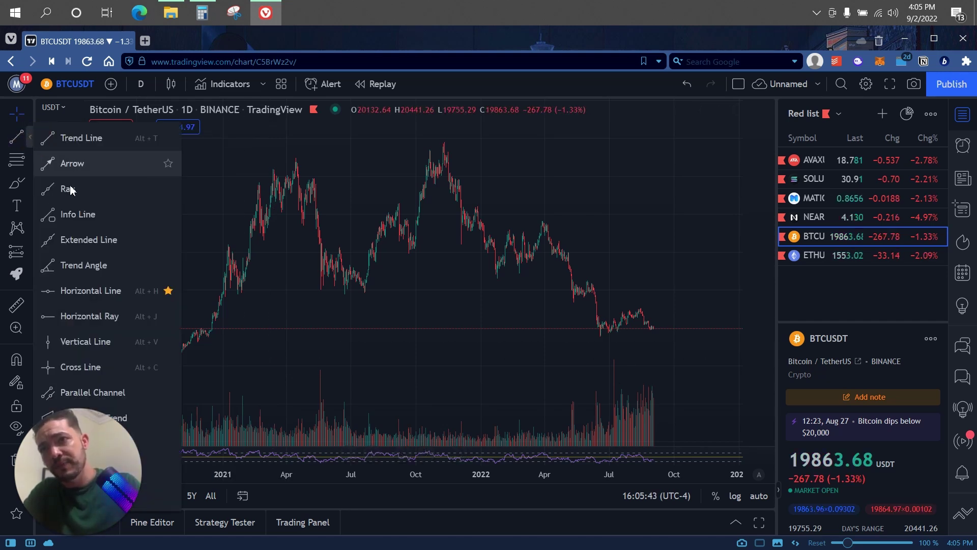
click(74, 301)
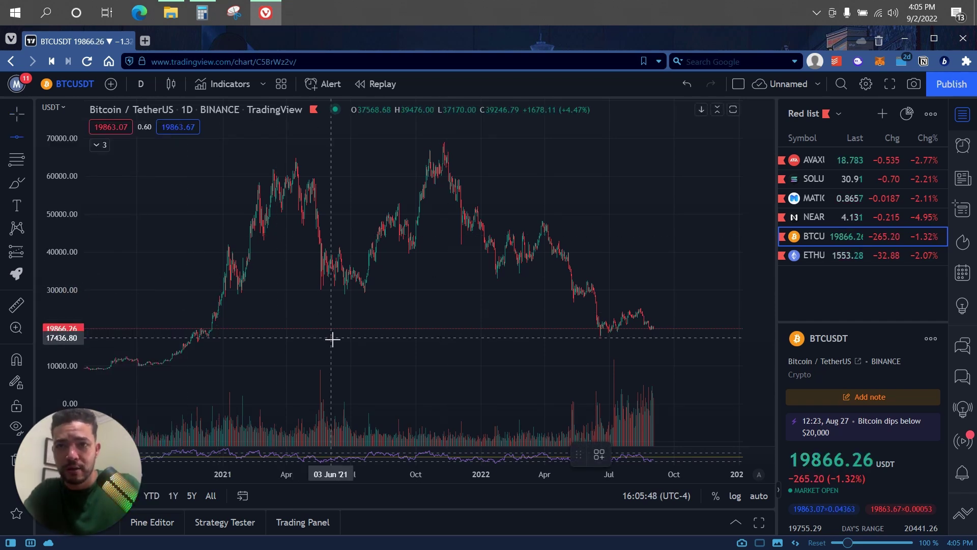
click(329, 313)
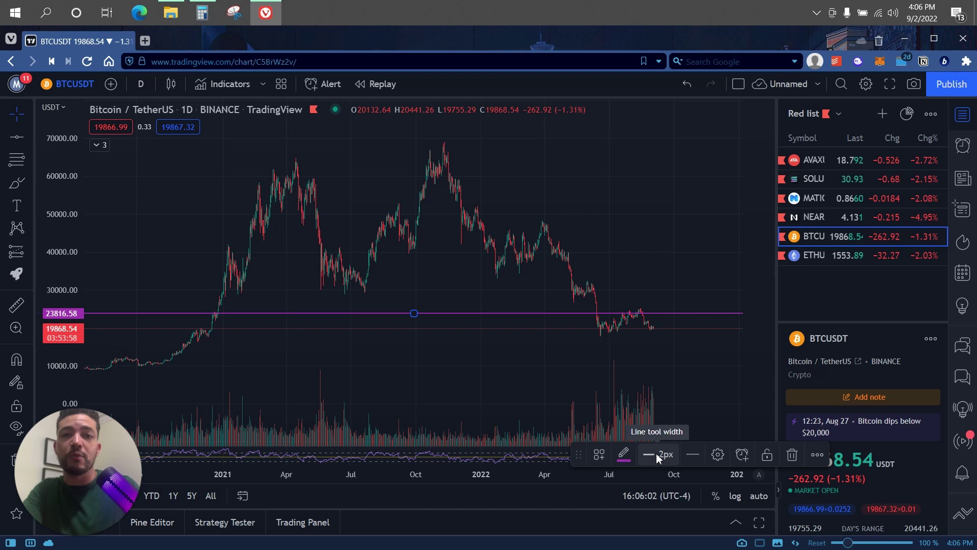
Review the line style options for the horizontal line, then move the line up to about 26,838 USDT
click(692, 458)
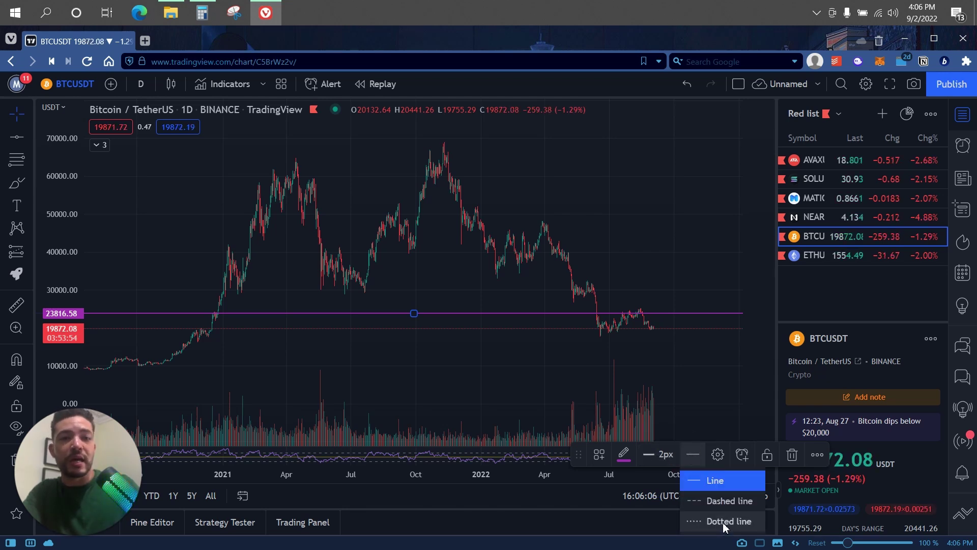
click(693, 462)
click(646, 388)
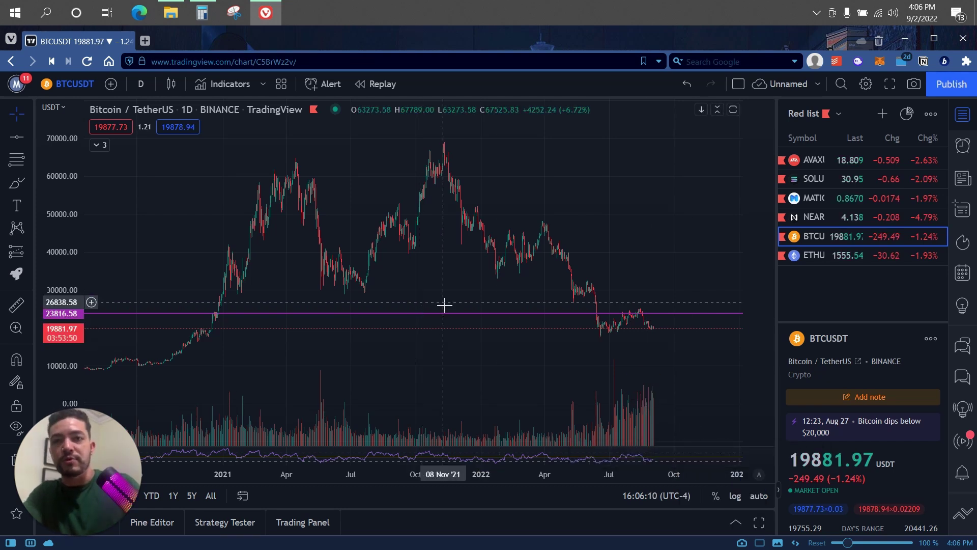
drag(447, 318, 463, 305)
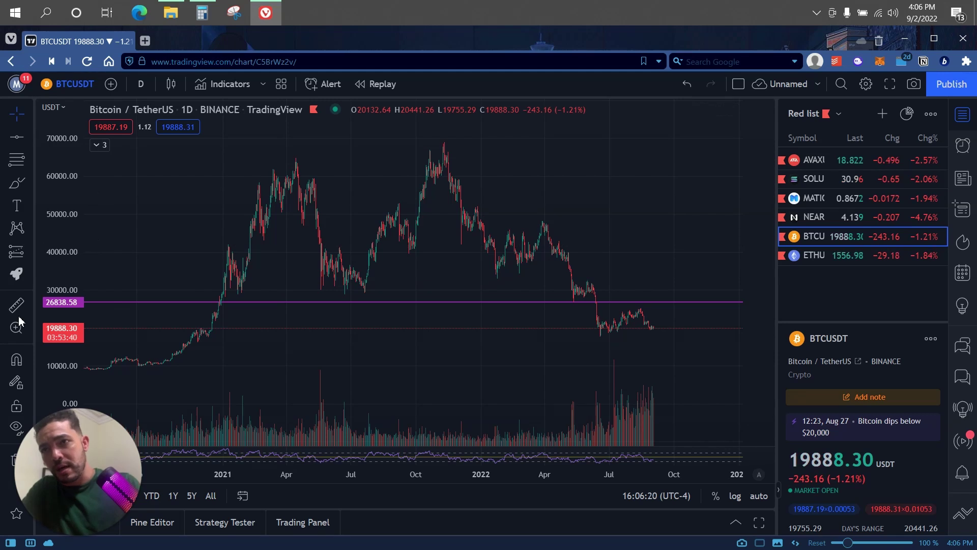
Circle with the Brush the price lows near 30,000 in early 2021, May to July 2021 and May 2022
click(17, 185)
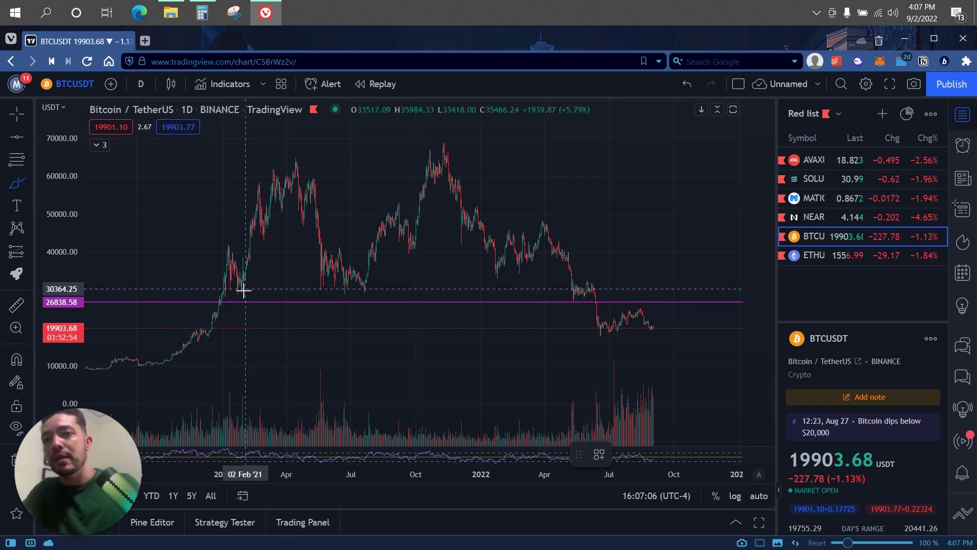
drag(243, 290, 243, 288)
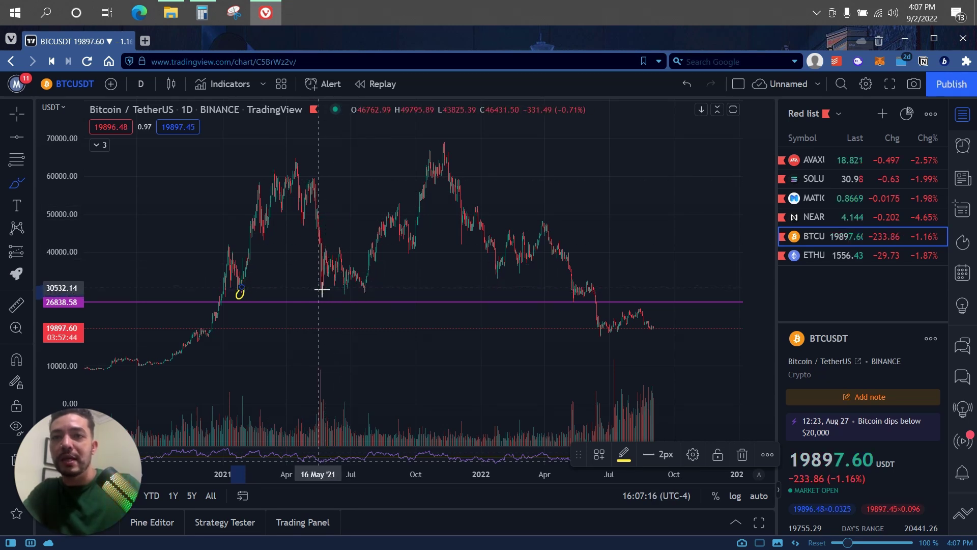
drag(322, 290, 362, 287)
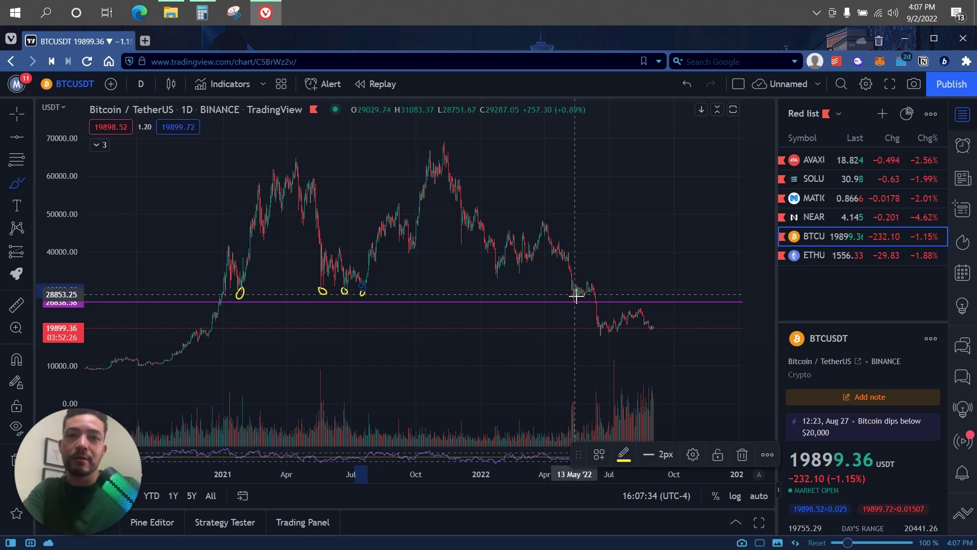
mouse_move(572, 294)
mouse_down()
mouse_move(578, 306)
mouse_move(569, 291)
mouse_up()
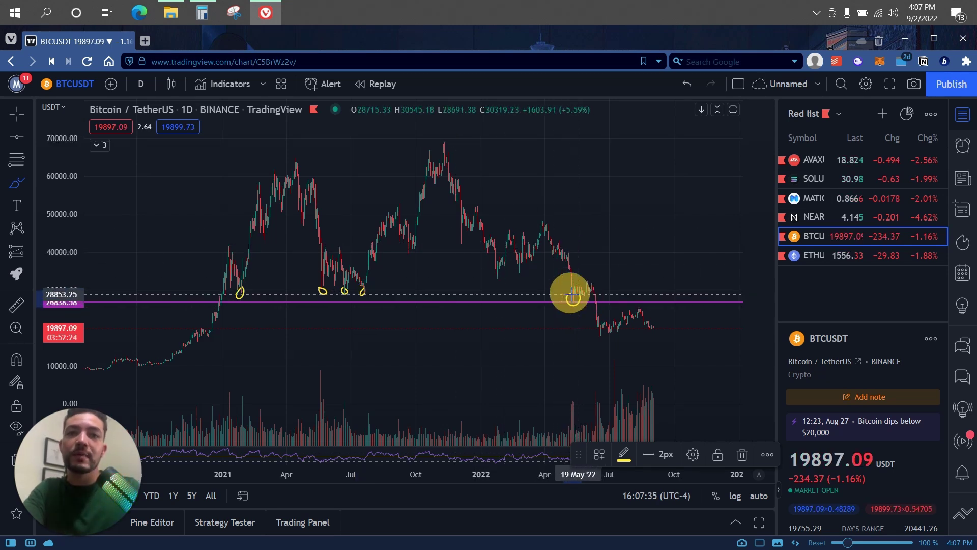
click(581, 328)
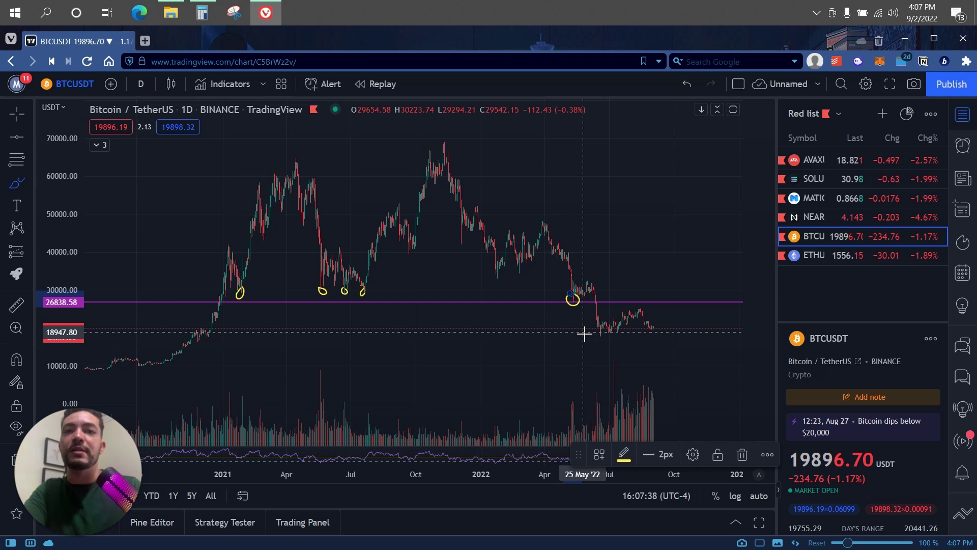
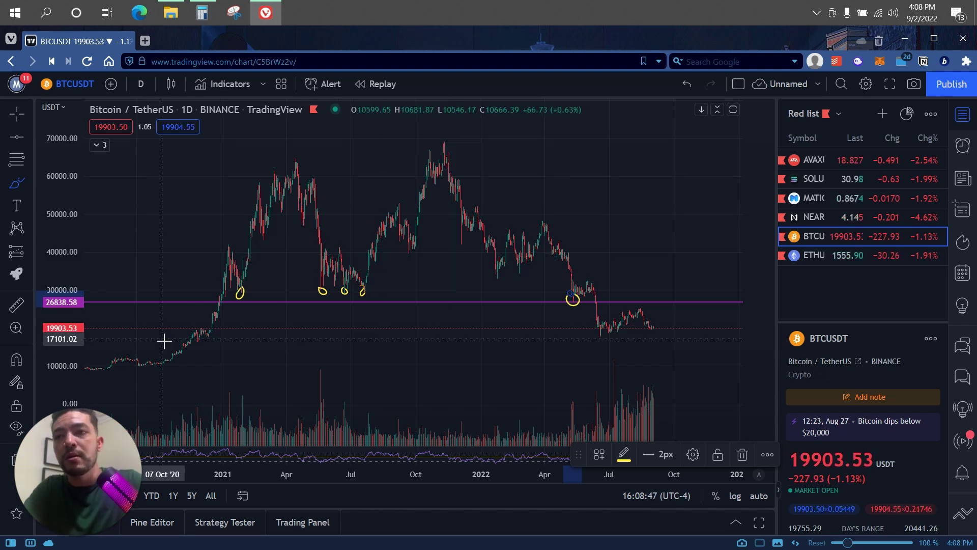
Move the horizontal line up to the circled lows at about 29,860 USDT and deselect it
click(15, 120)
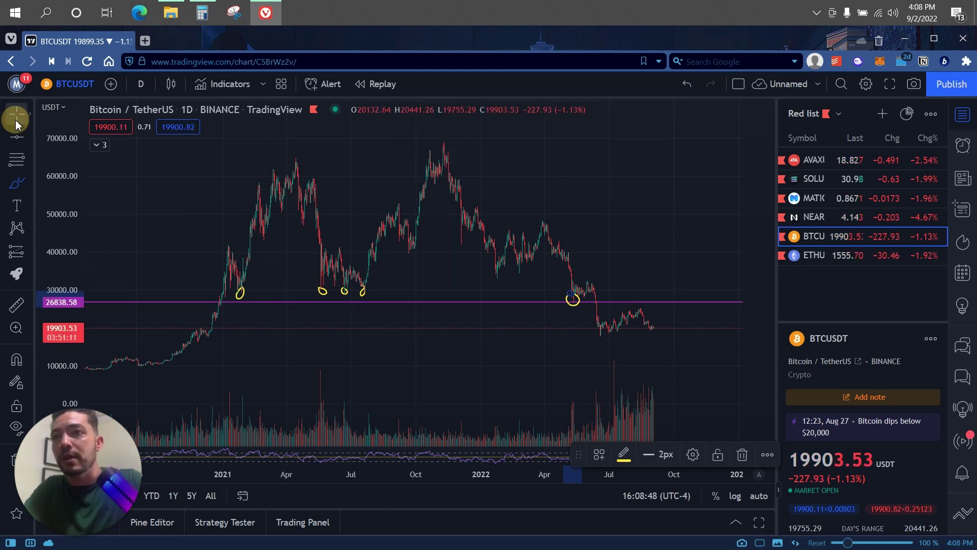
drag(277, 304, 280, 291)
click(339, 307)
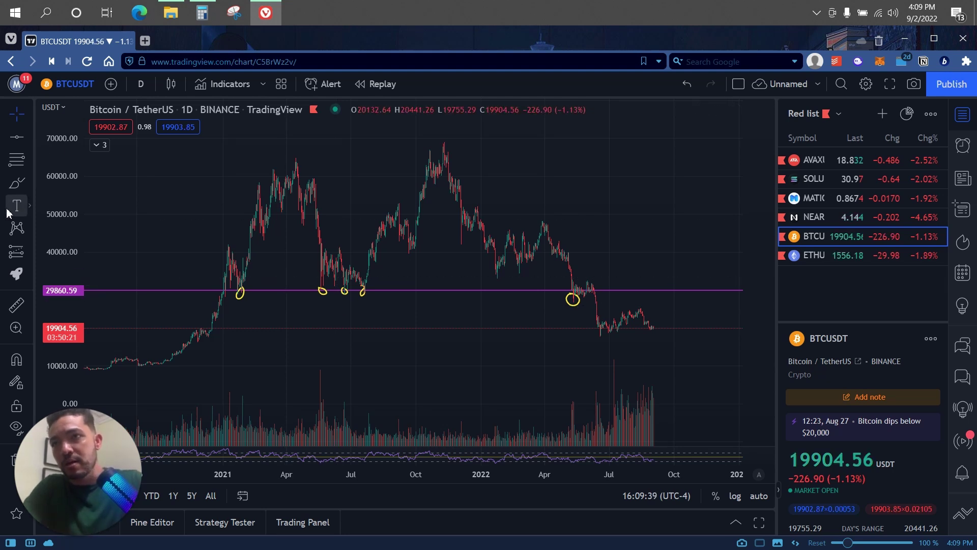
Mark with Brush strokes the volume peaks of early 2021, May and July 2021 and May 2022, plus the low volume of late 2021
click(15, 188)
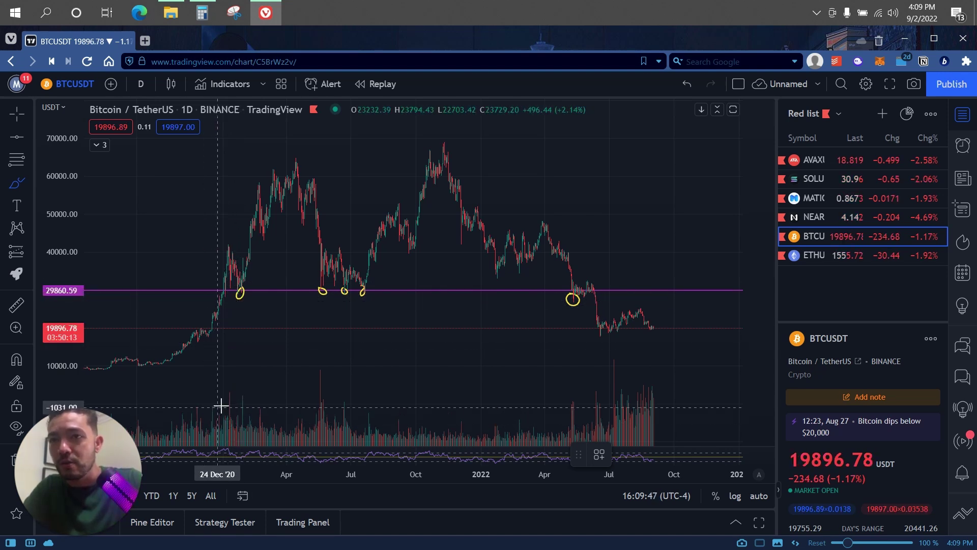
click(250, 391)
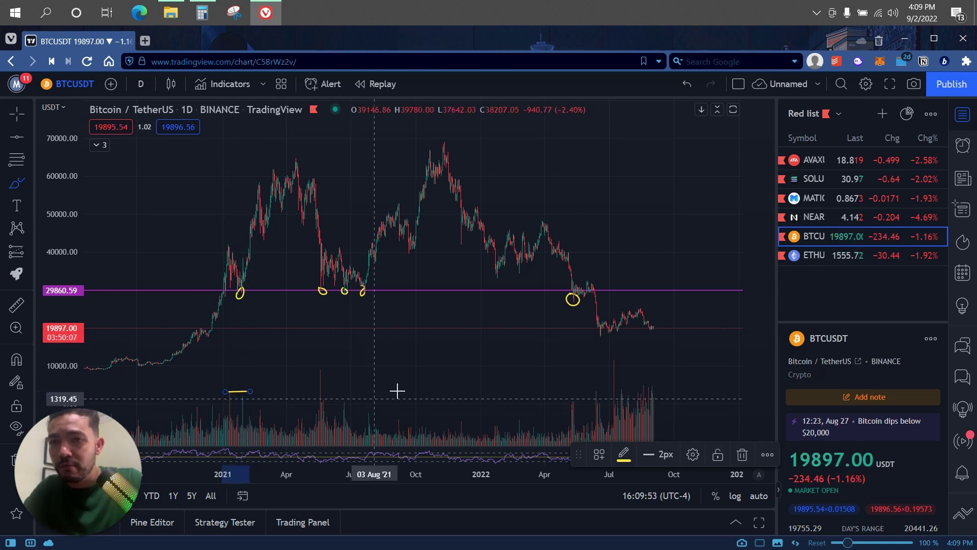
drag(422, 433, 476, 433)
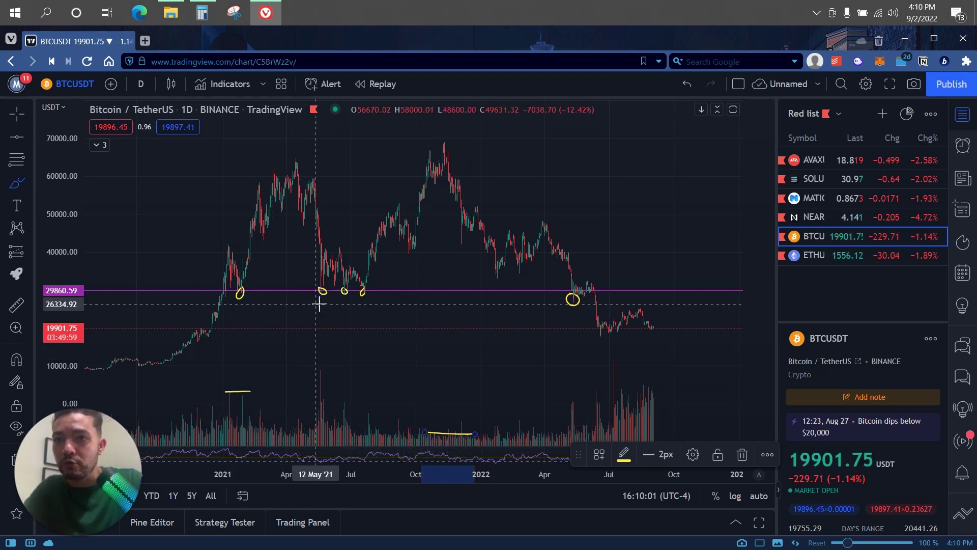
mouse_move(314, 369)
mouse_down()
mouse_move(336, 369)
mouse_move(356, 400)
mouse_up()
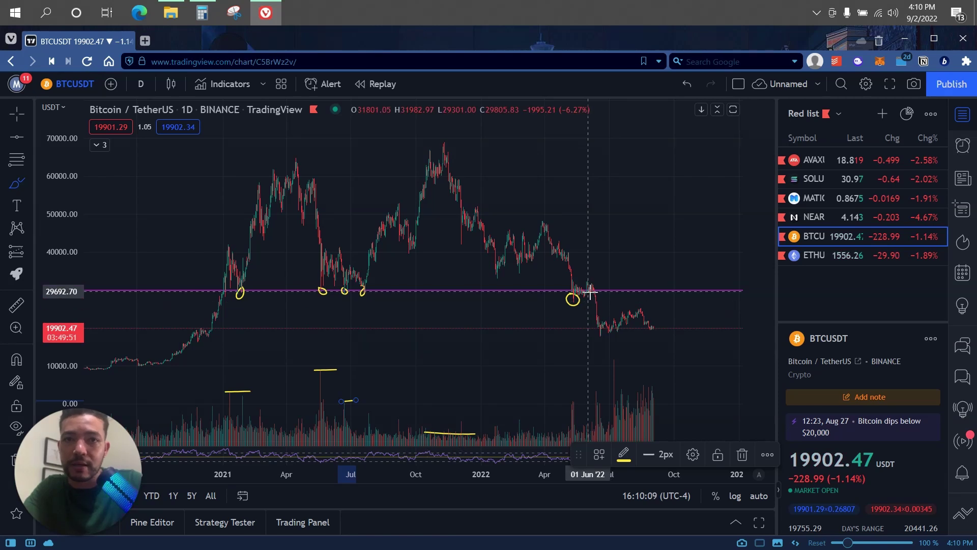
drag(562, 399, 580, 396)
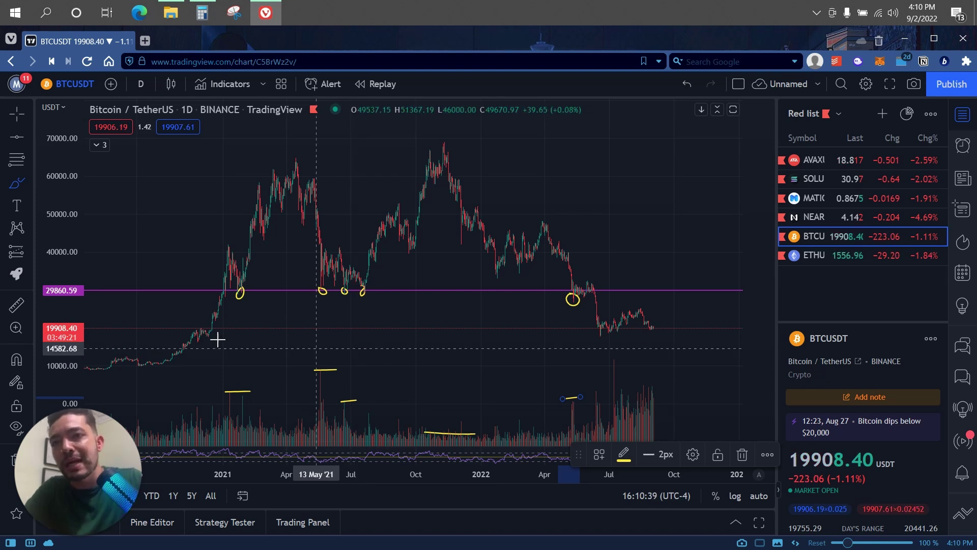
Circle with the Brush the price touches near 20,000 in late 2020 and from June to September 2022
click(191, 333)
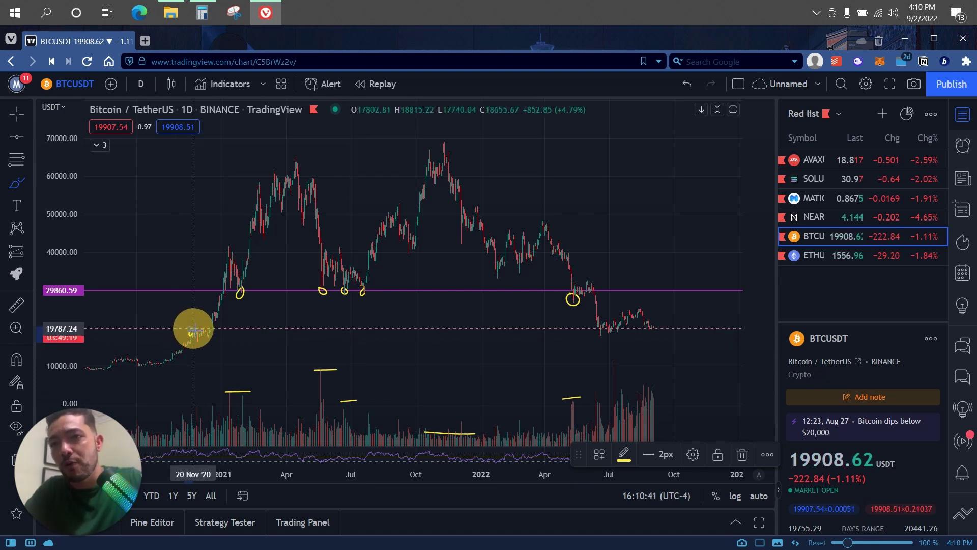
drag(204, 326, 209, 328)
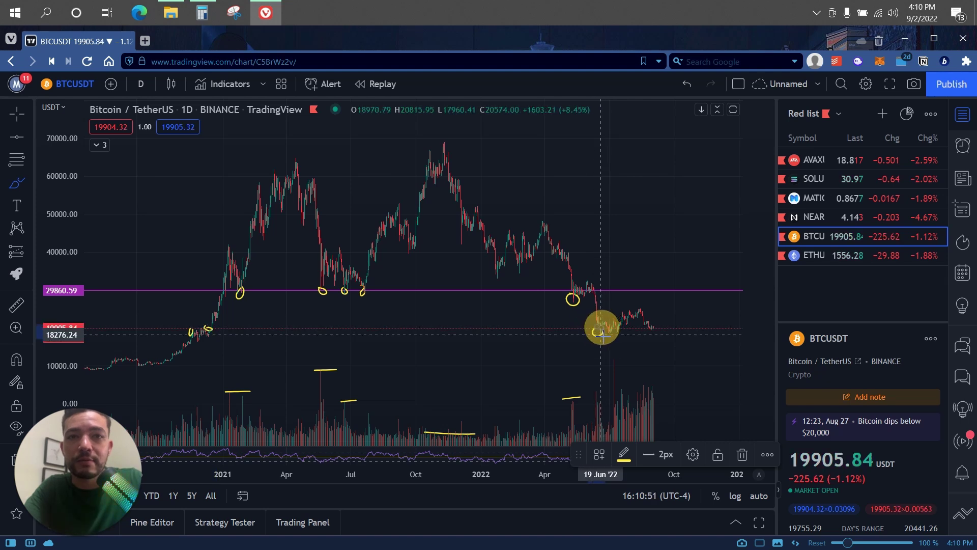
scroll(600, 331, up, 2)
scroll(596, 348, up, 4)
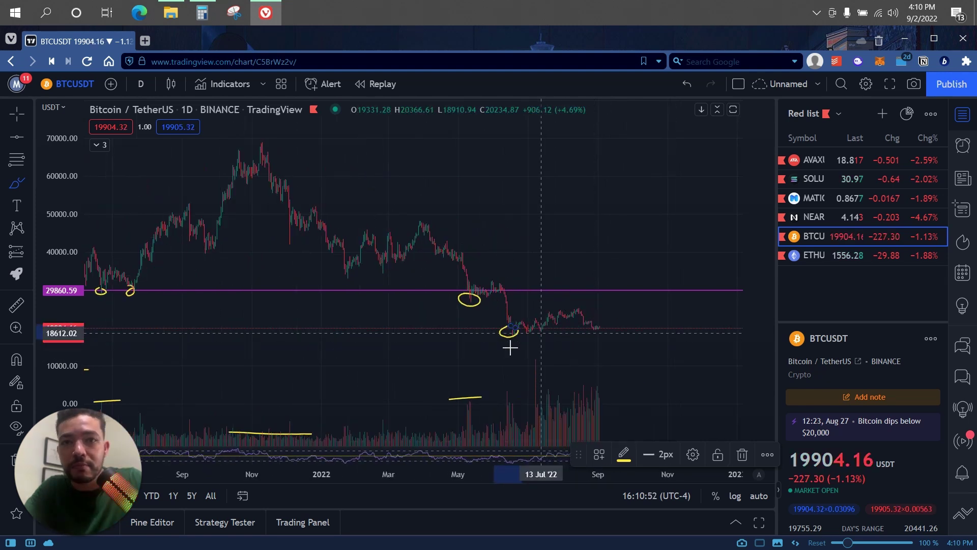
click(462, 330)
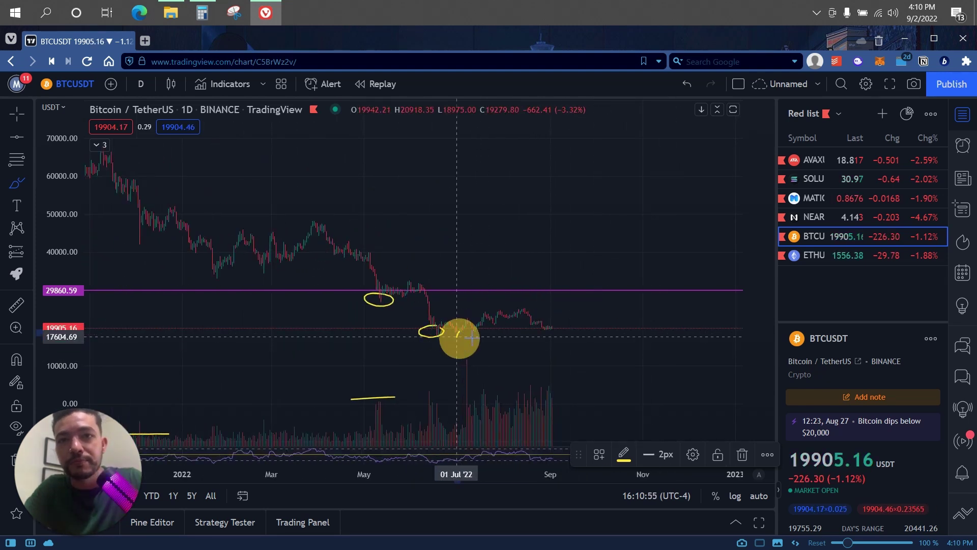
drag(481, 323, 478, 330)
mouse_move(555, 329)
mouse_down()
mouse_move(540, 320)
mouse_move(554, 325)
mouse_up()
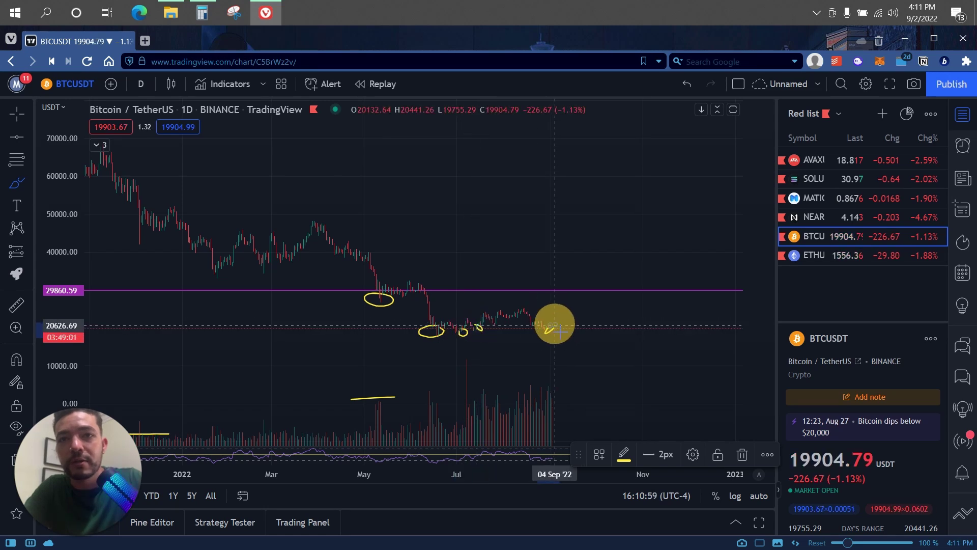
Draw a second horizontal line through the lower circled touches at about 19,787 USDT
scroll(444, 354, down, 2)
scroll(444, 353, down, 5)
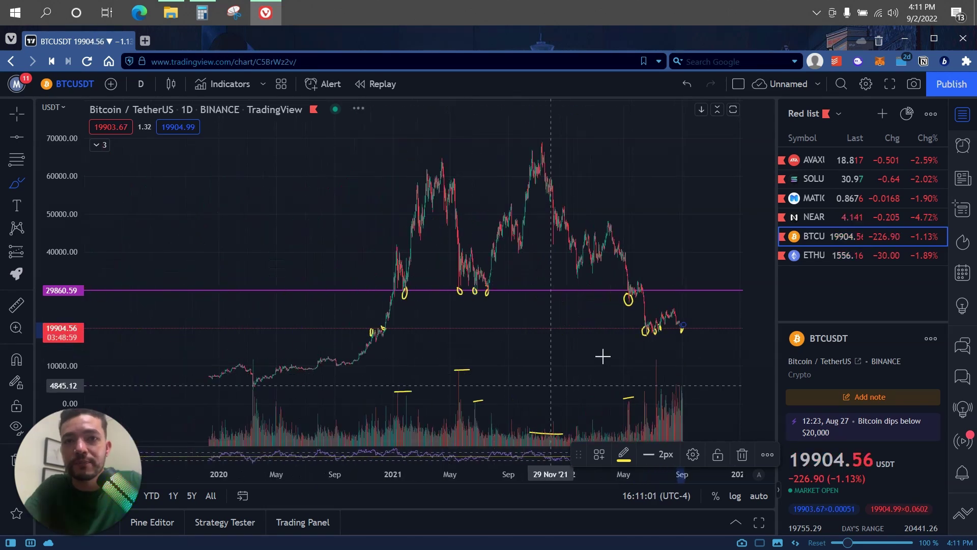
click(20, 136)
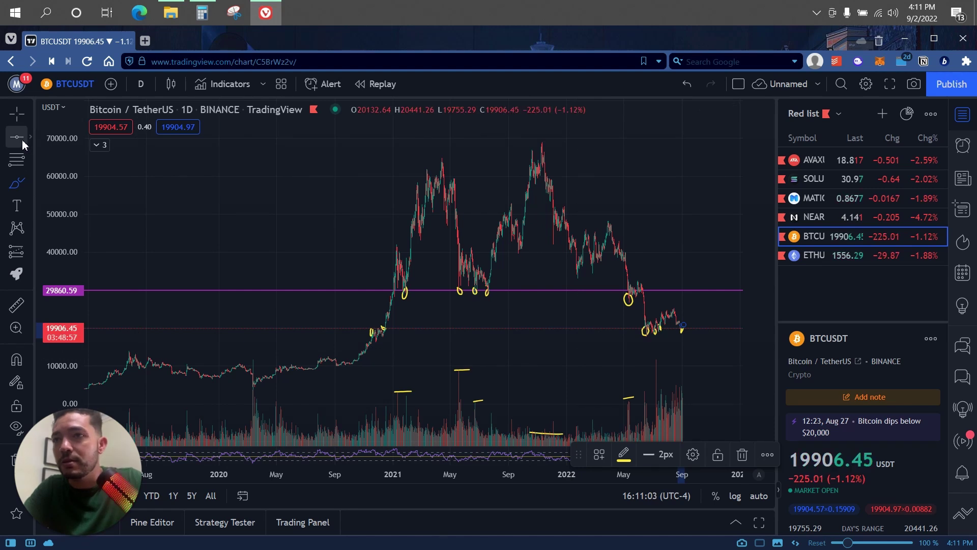
click(330, 330)
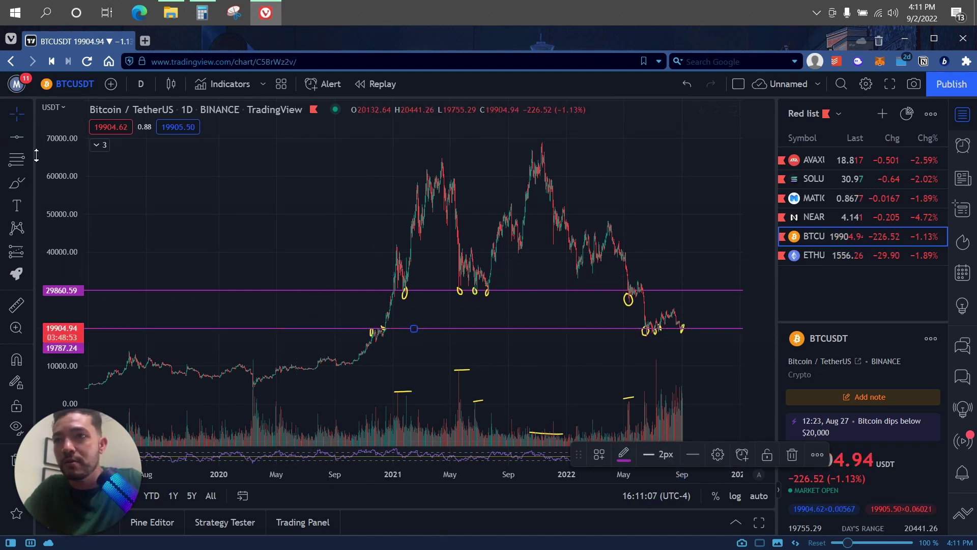
Mark with Brush strokes the volume bars of late 2020, the mid-2022 peak and the latest bars around September 2022
click(17, 182)
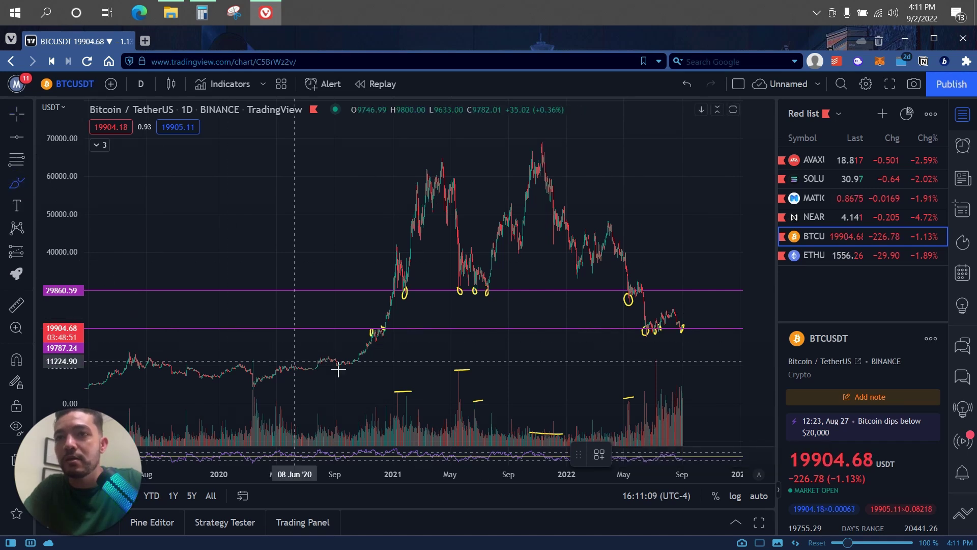
click(363, 407)
drag(375, 407, 388, 407)
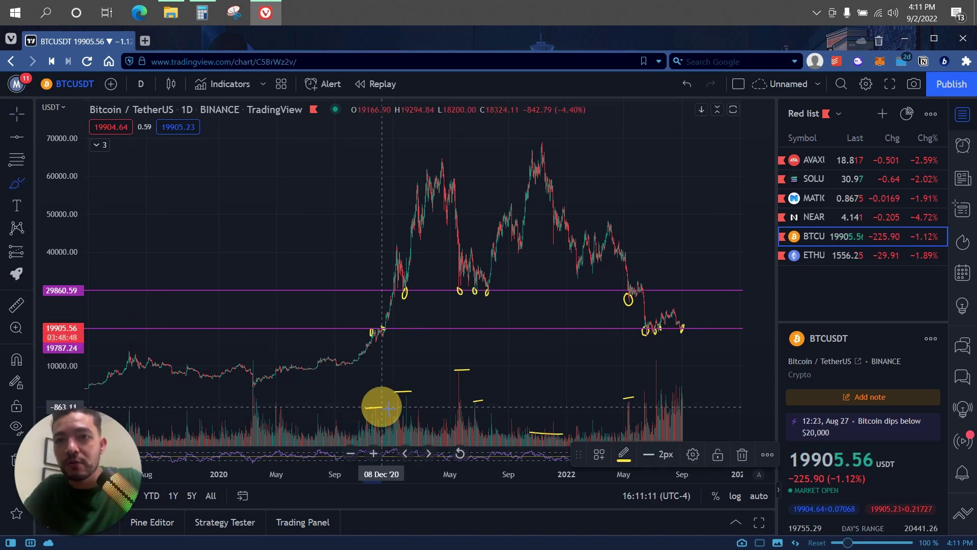
click(664, 359)
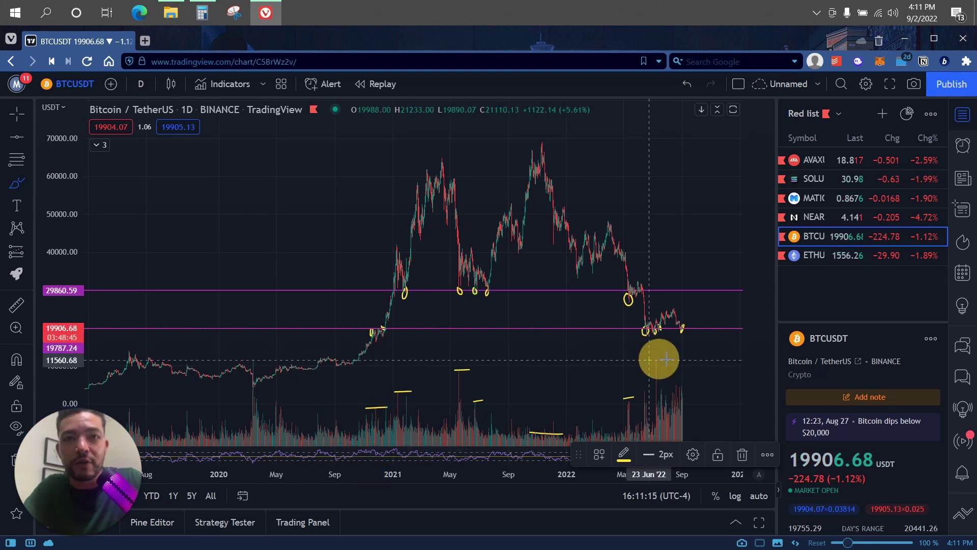
drag(675, 380, 691, 387)
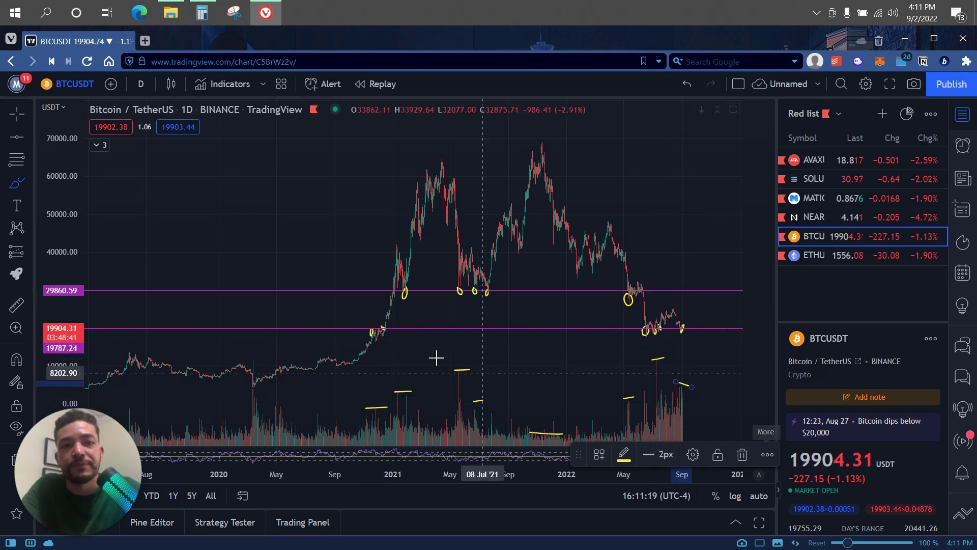
Remove all drawings from the chart while keeping the indicators
click(12, 460)
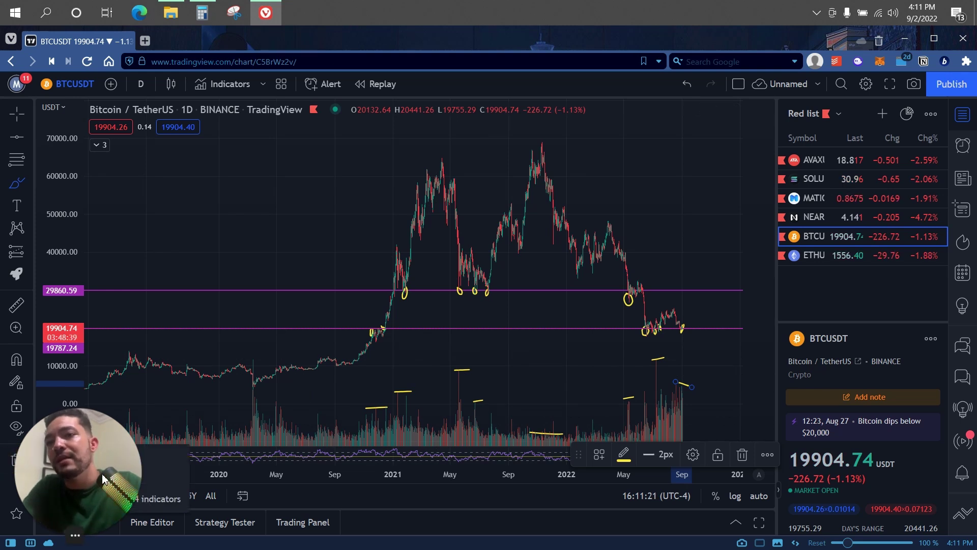
click(143, 470)
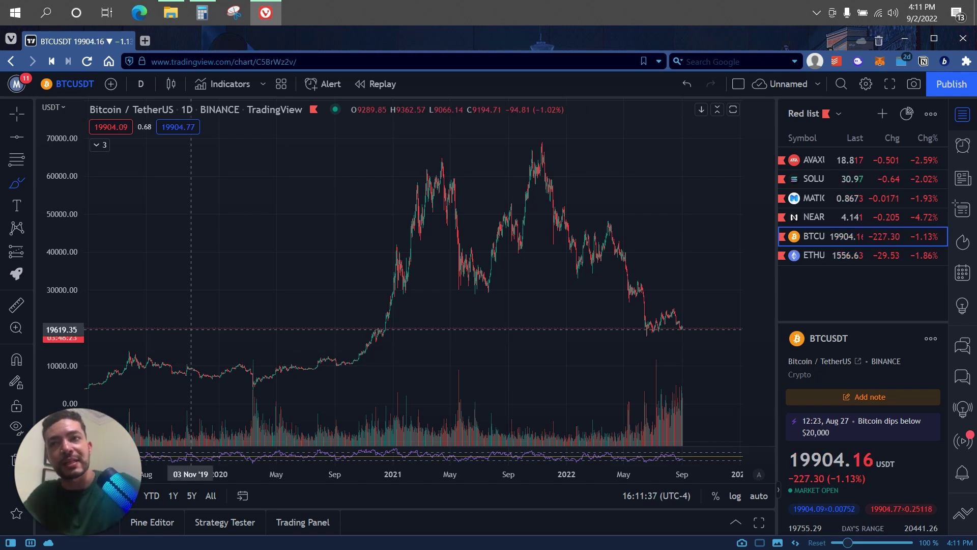
Draw a new horizontal line across the chart at about 30,000 USDT, along the 2021 lows
click(17, 137)
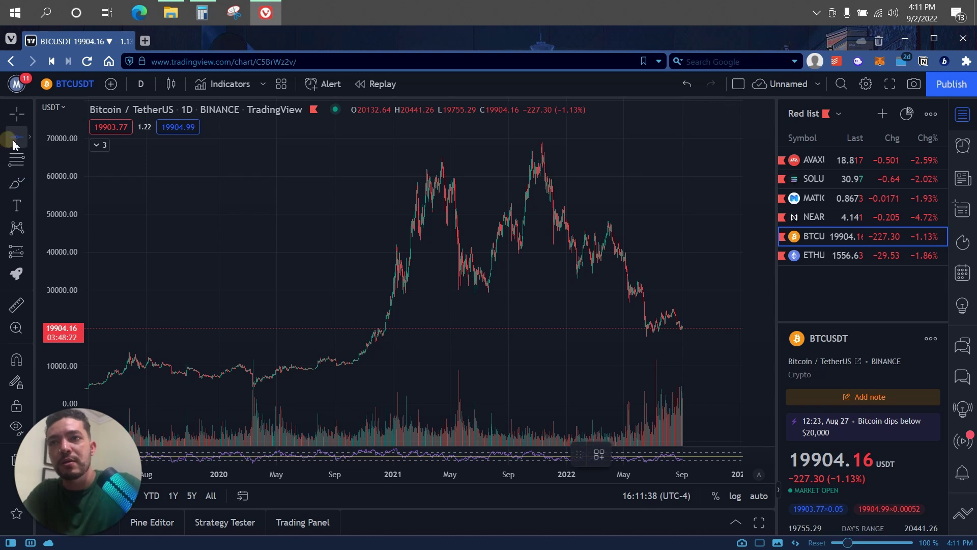
click(383, 289)
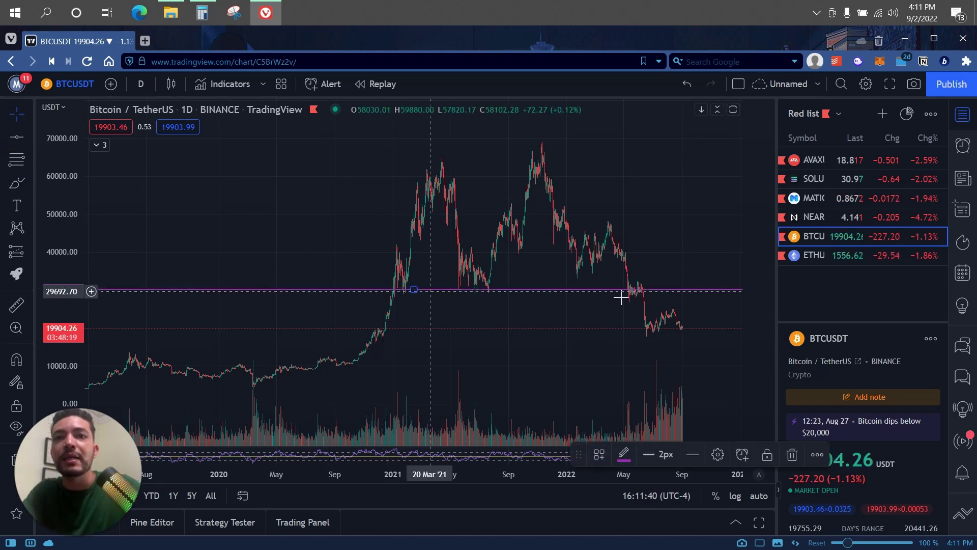
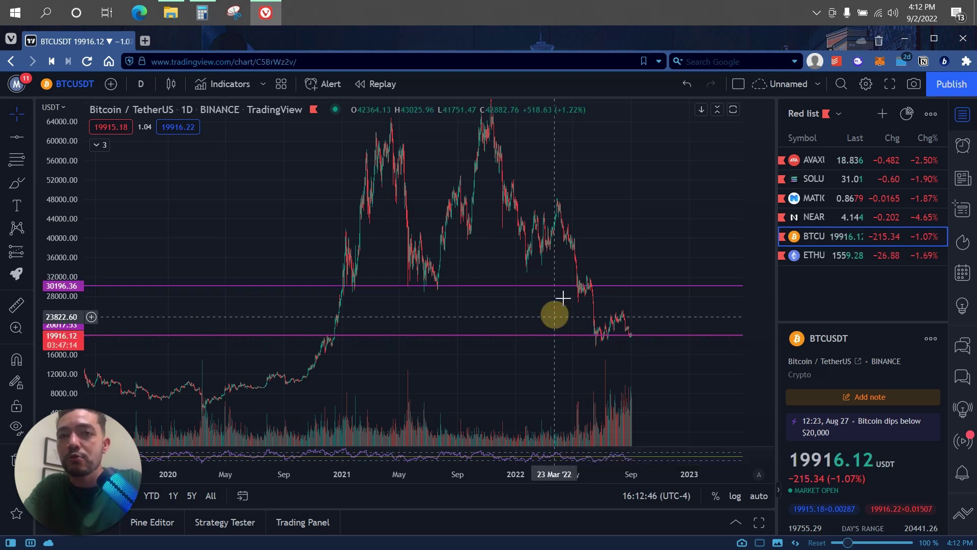
Examine how the 2017–2018 peak and the late 2020 and 2022 prices meet the horizontal line near 20,000 USDT
drag(556, 316, 556, 214)
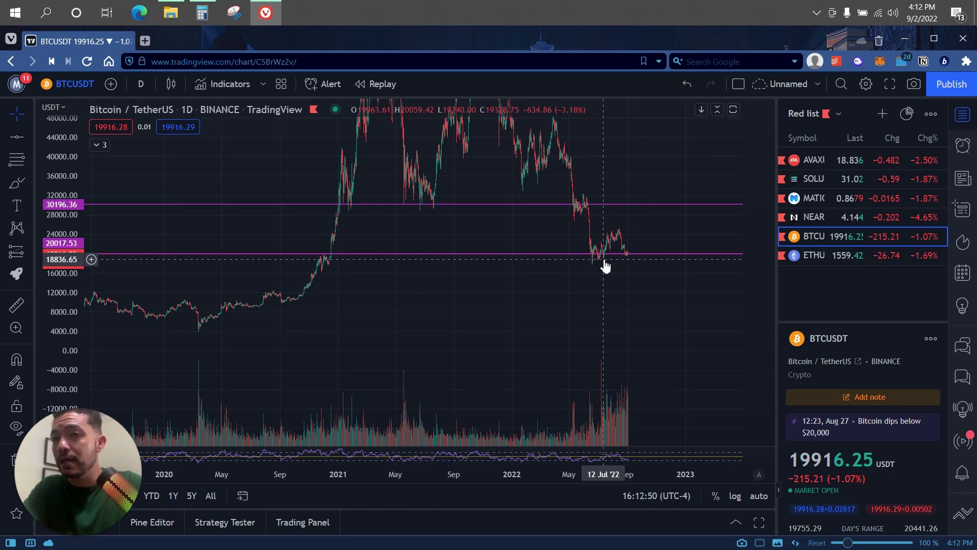
scroll(604, 261, down, 3)
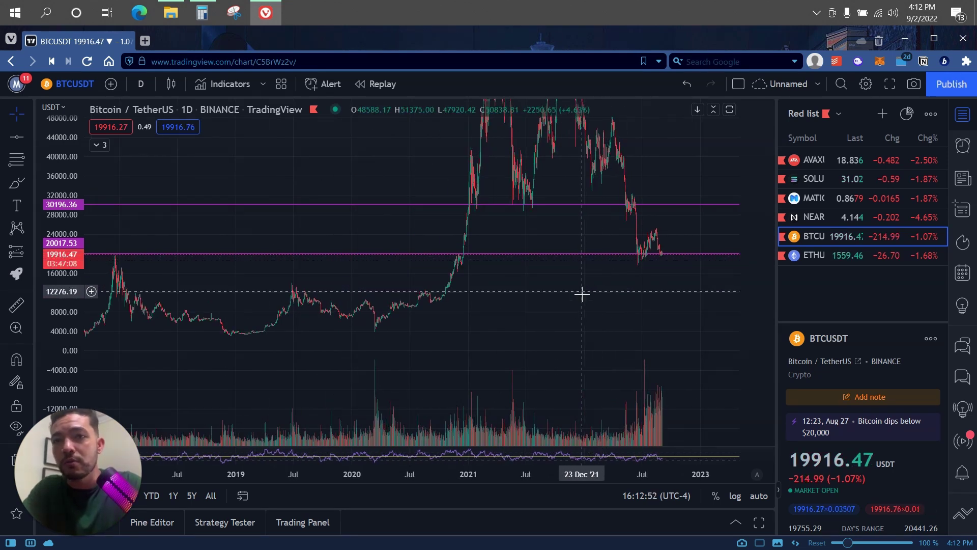
drag(257, 283, 338, 279)
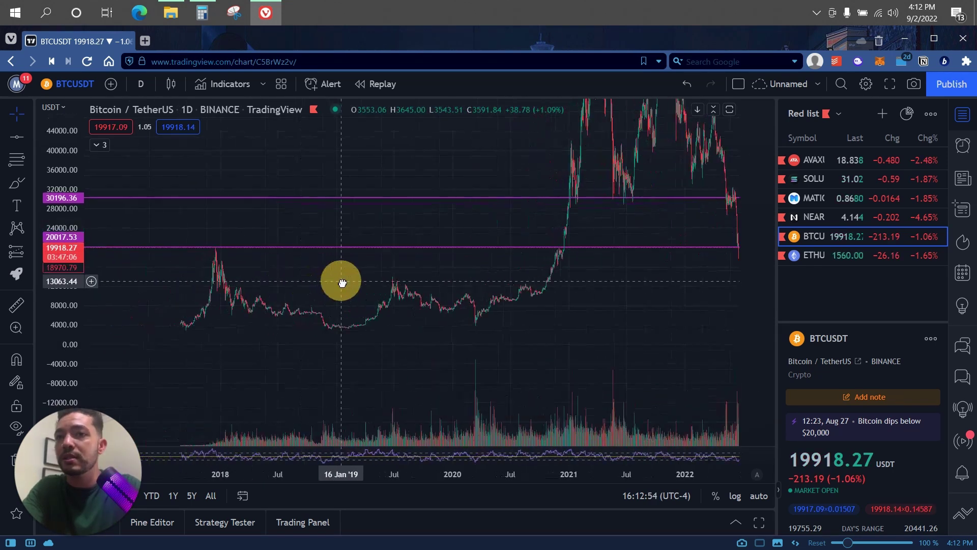
click(14, 183)
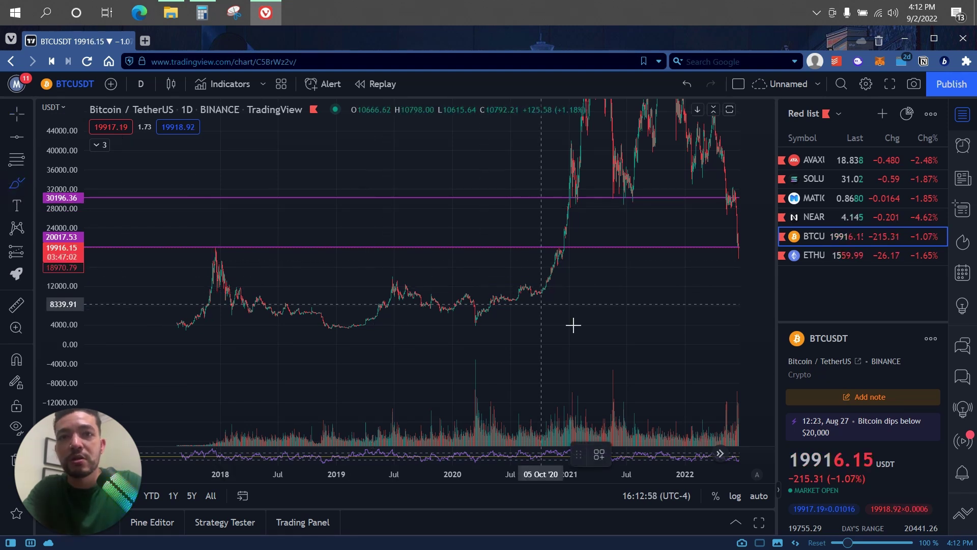
scroll(298, 325, up, 5)
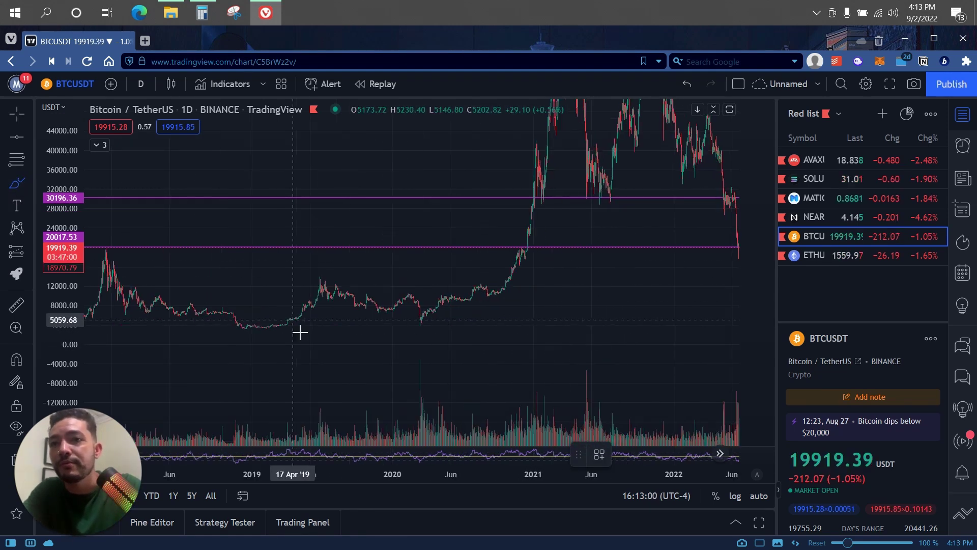
scroll(422, 272, up, 4)
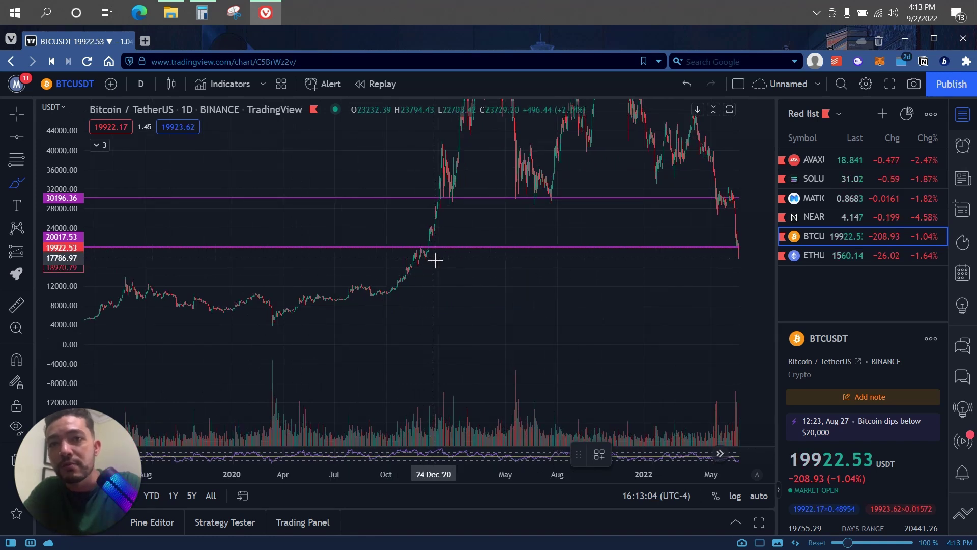
scroll(248, 294, down, 5)
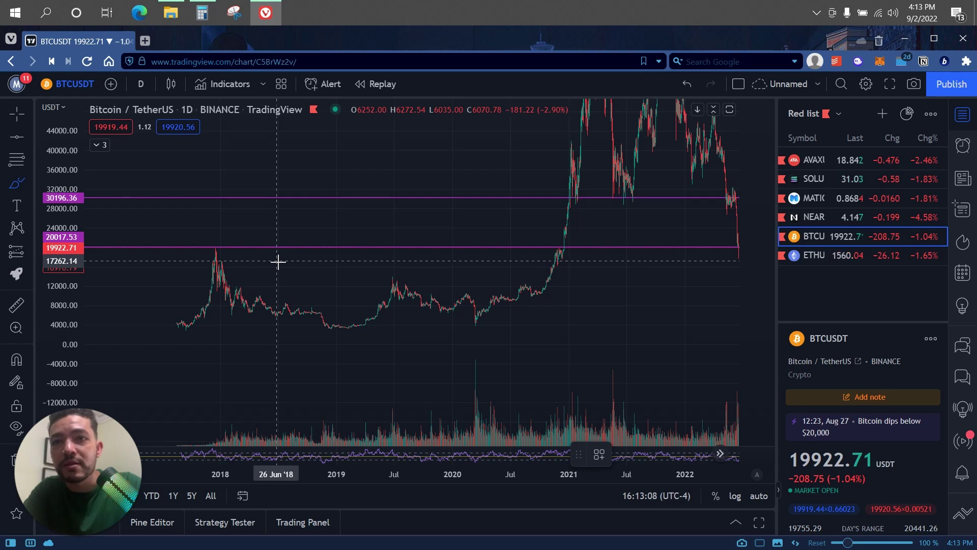
click(17, 136)
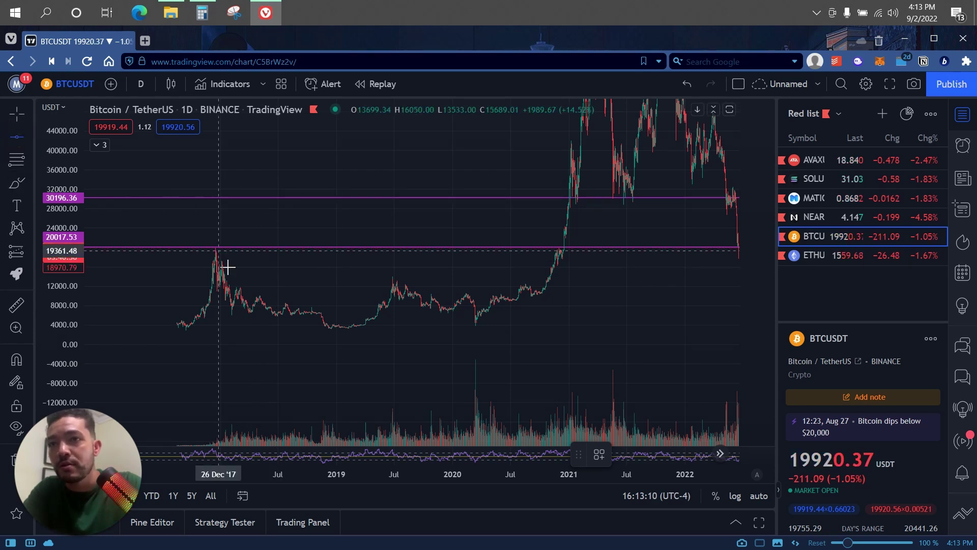
click(16, 113)
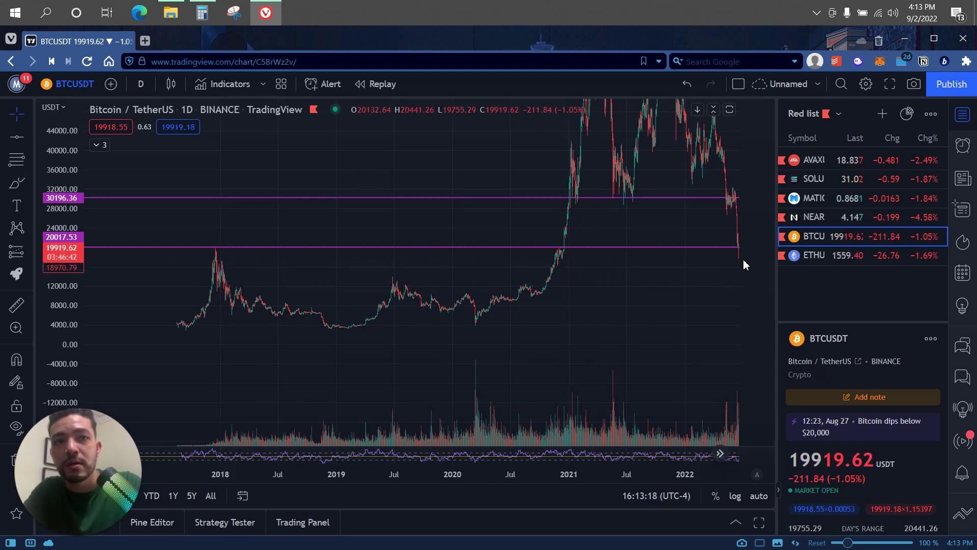
Draw a third horizontal line at about 17,525 USDT, just below the line near 20,000 USDT
click(17, 136)
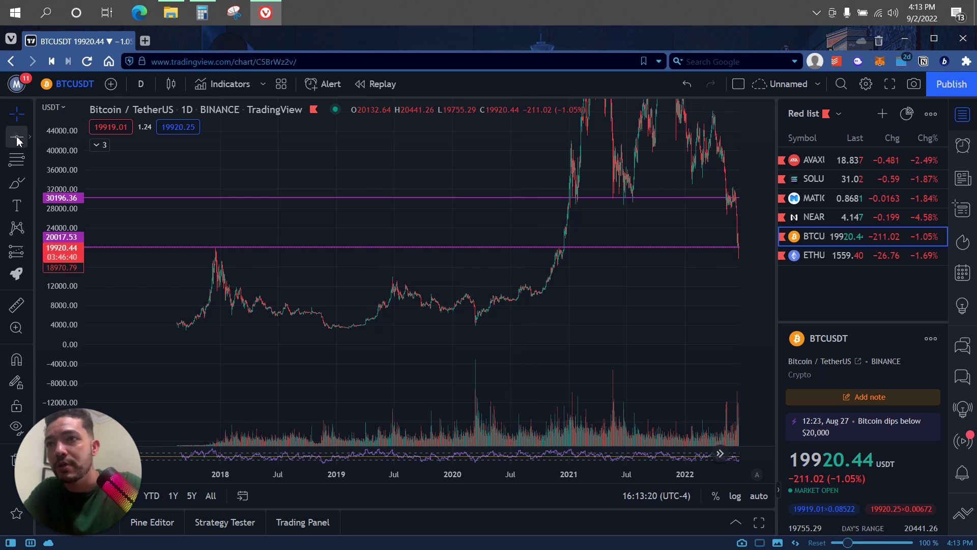
click(225, 259)
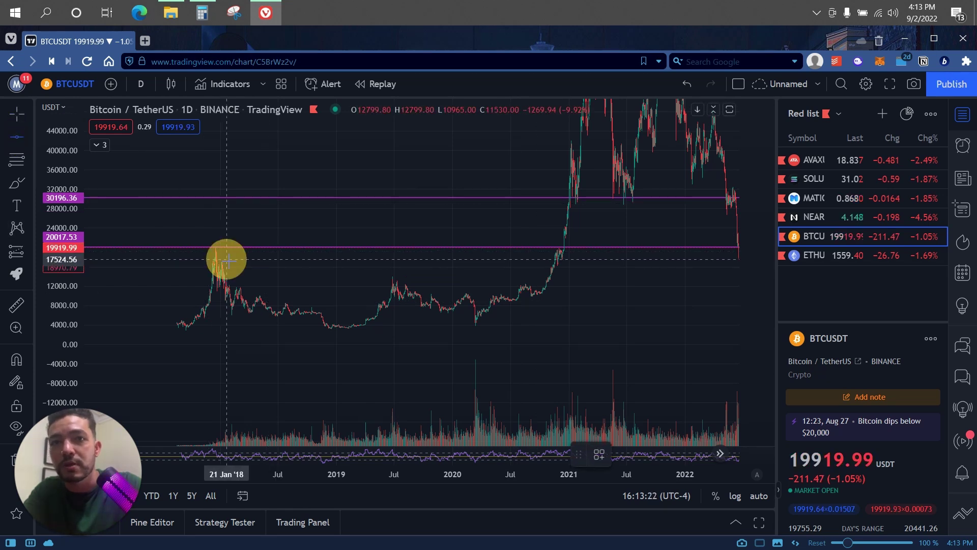
click(567, 316)
click(60, 335)
drag(63, 316, 65, 132)
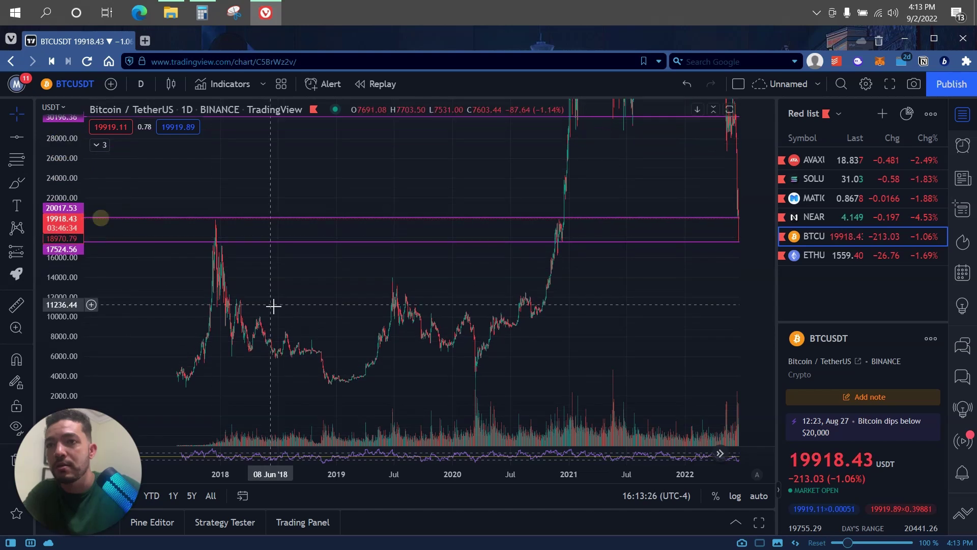
Hide the watchlist and symbol details to widen the BTCUSDT chart
scroll(224, 308, up, 4)
scroll(221, 305, up, 3)
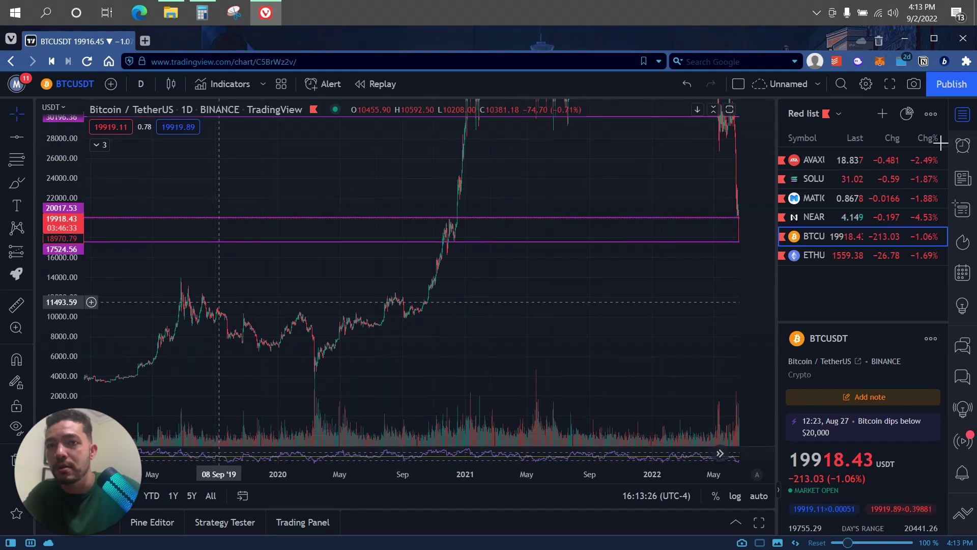
click(962, 115)
Examine the price touches around the two lowest horizontal lines from 2017 through December 2020 to mid-2022
drag(532, 305, 910, 305)
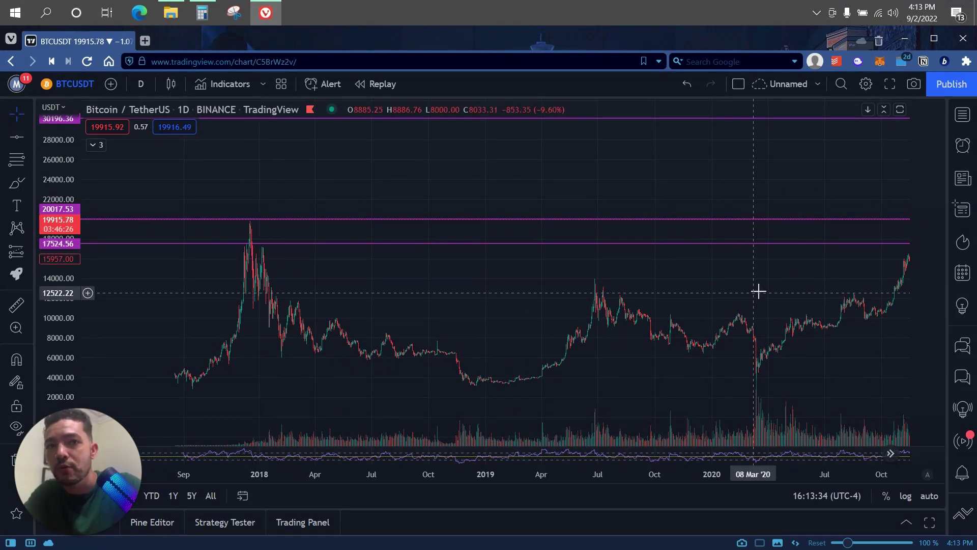
drag(753, 295, 447, 304)
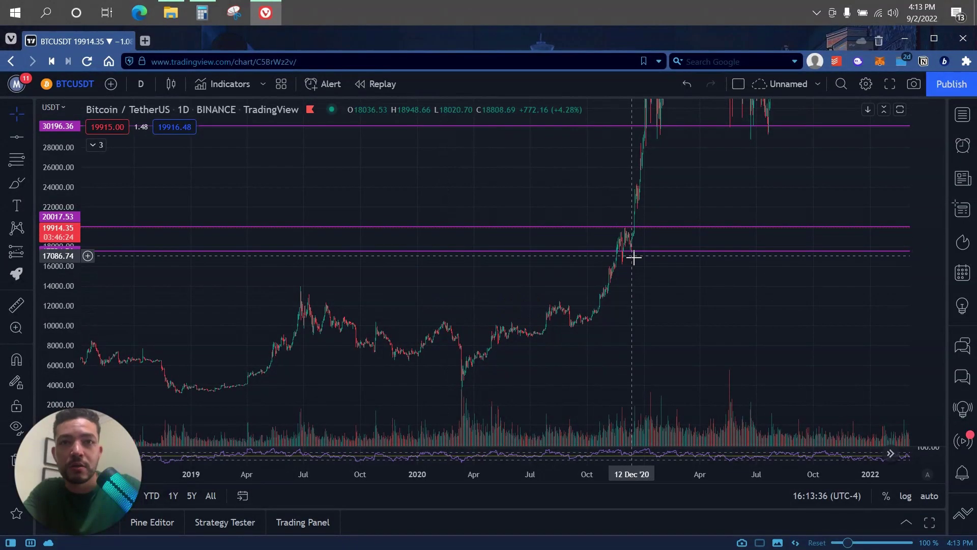
drag(911, 307, 612, 330)
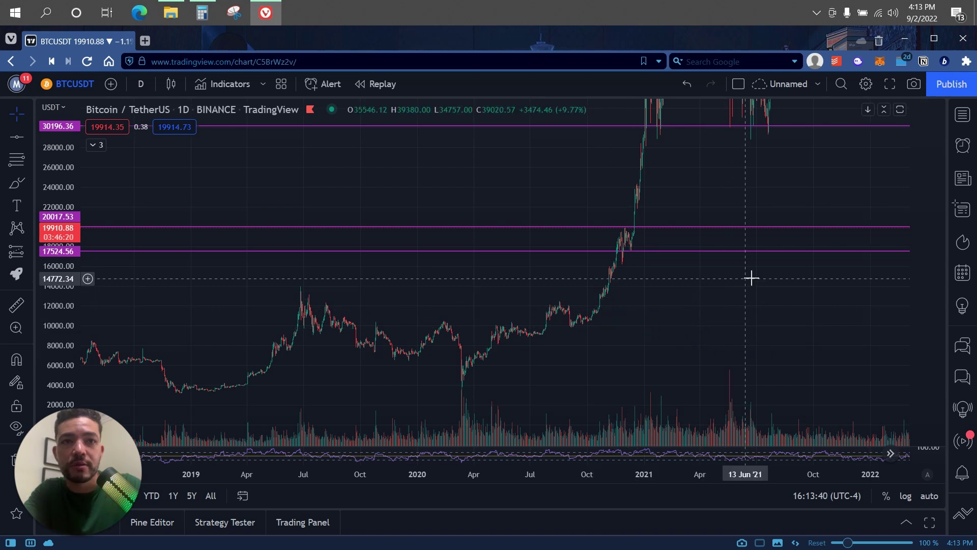
drag(749, 277, 470, 286)
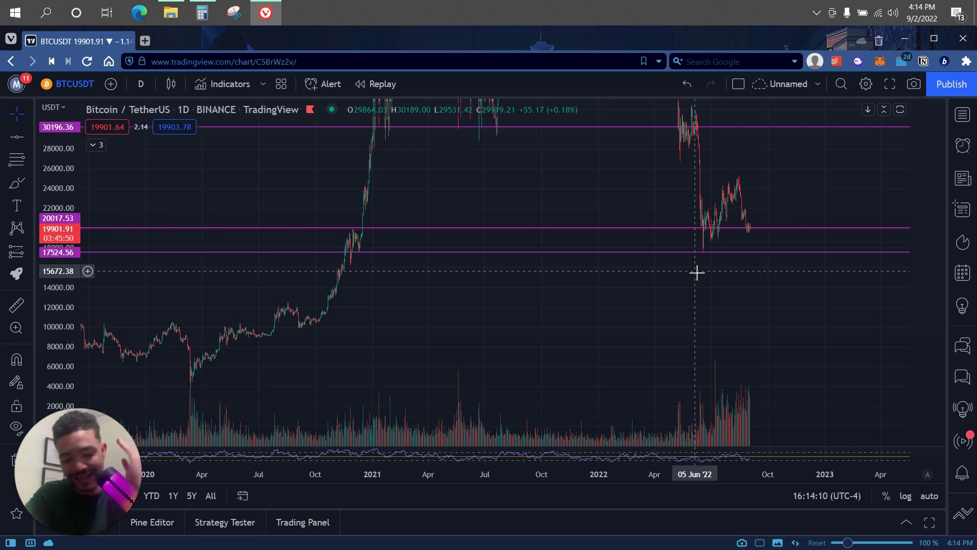
drag(62, 162, 131, 351)
click(412, 344)
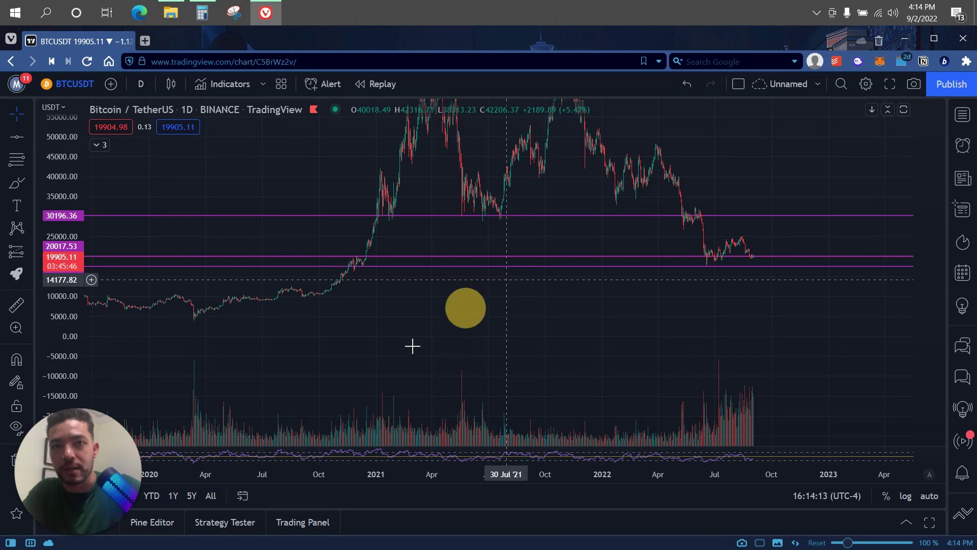
drag(410, 353, 381, 380)
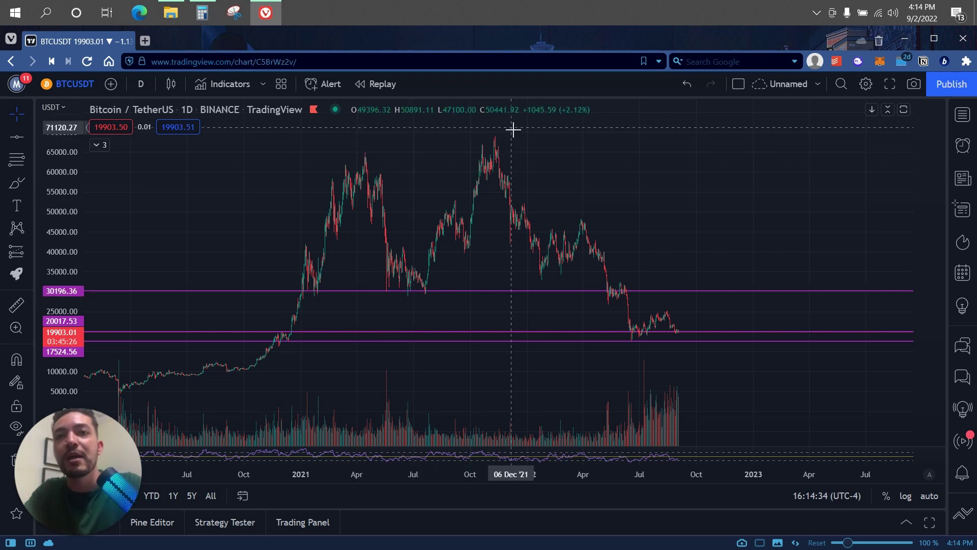
Brush a wavy projected price path from the latest candles in September 2022 up to about 82,000 USDT in June 2023
mouse_move(629, 224)
mouse_down()
mouse_move(532, 290)
mouse_move(521, 257)
mouse_up()
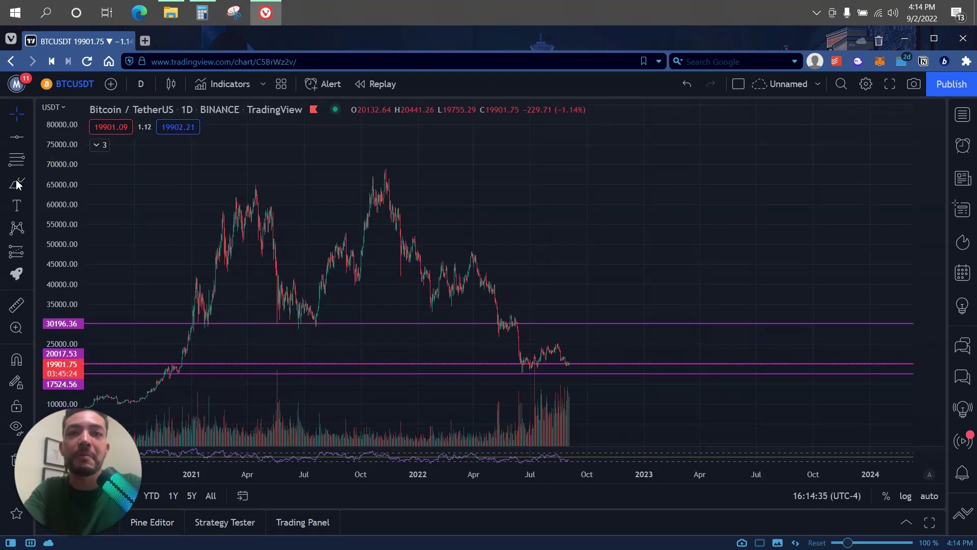
click(17, 182)
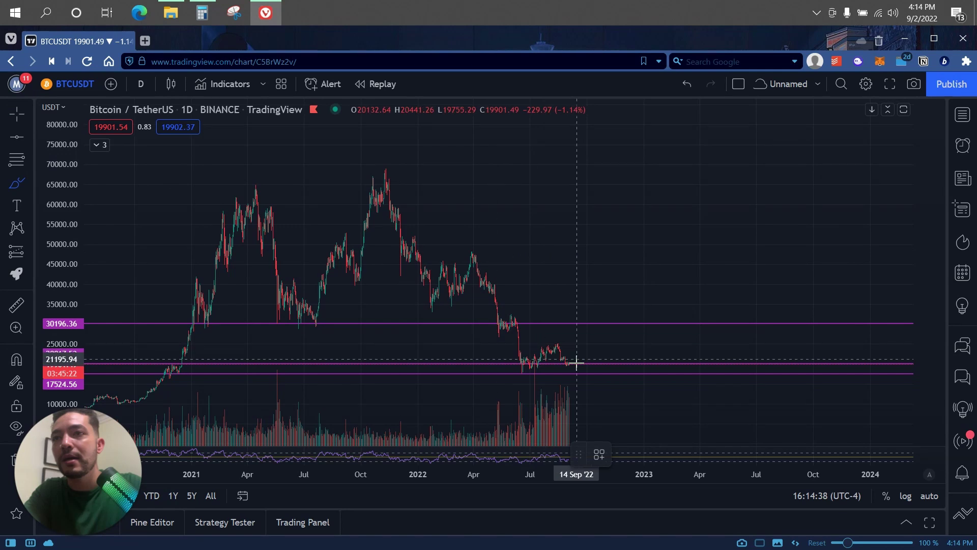
mouse_move(574, 357)
mouse_down()
mouse_move(595, 291)
mouse_move(620, 248)
mouse_move(722, 199)
mouse_move(746, 117)
mouse_up()
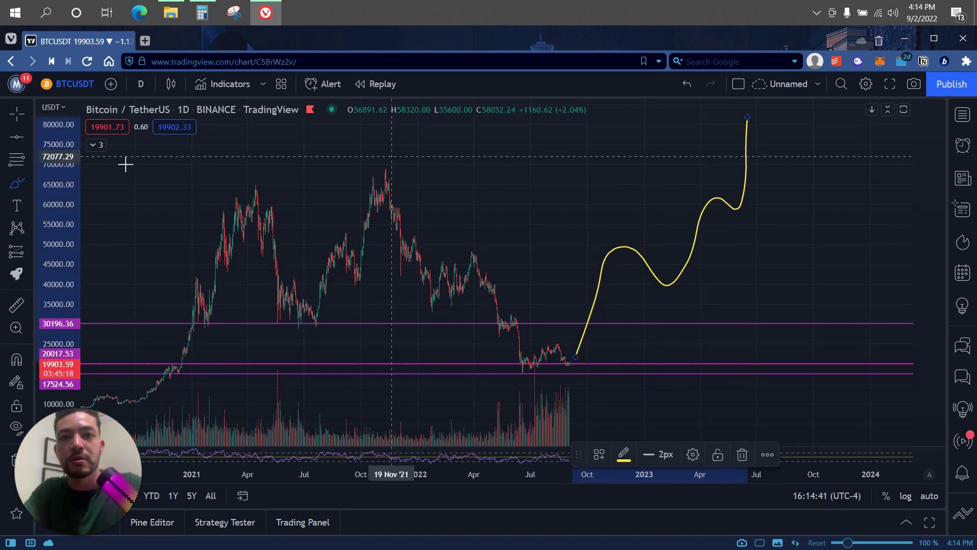
click(17, 114)
Draw a horizontal line at about 69,366 USDT along the November 2021 all-time high
mouse_move(567, 169)
mouse_down()
mouse_move(563, 201)
mouse_move(534, 236)
mouse_up()
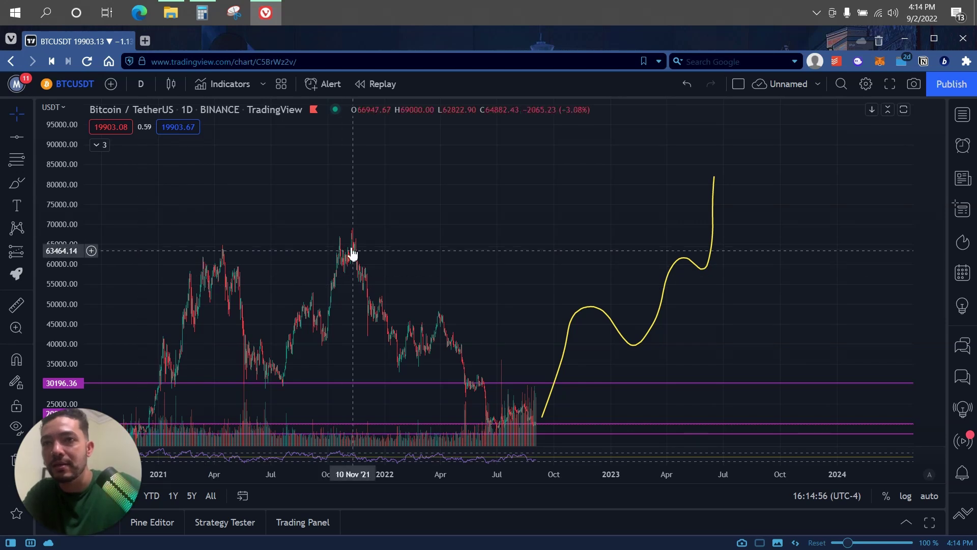
click(18, 141)
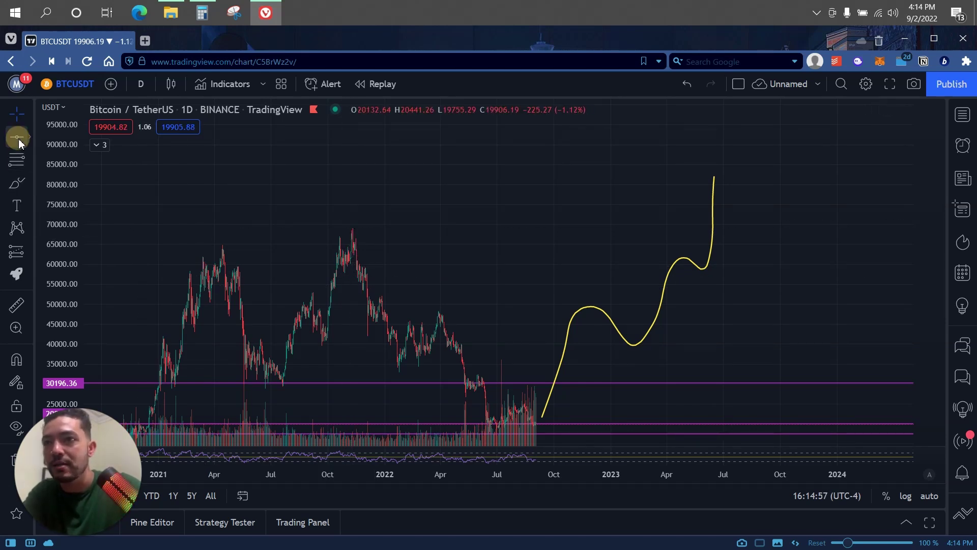
click(290, 226)
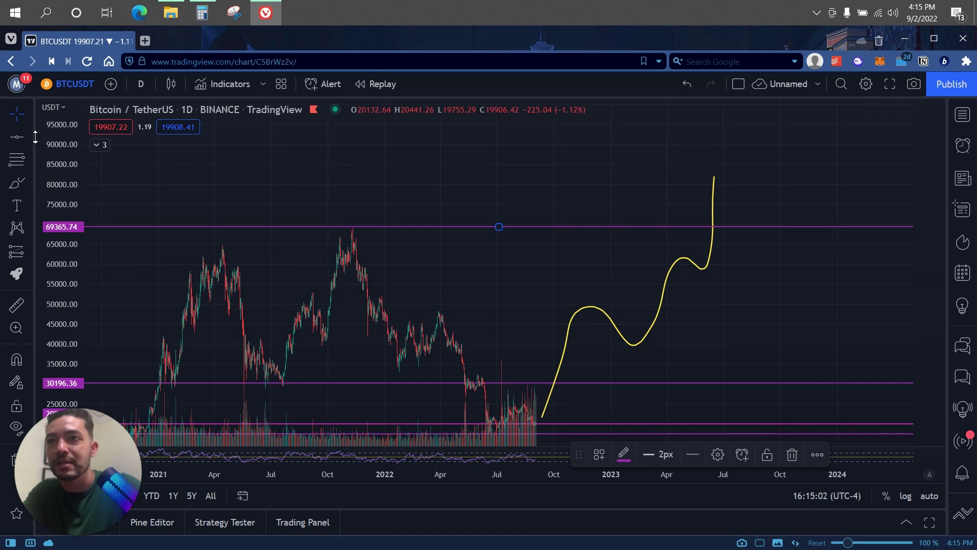
click(29, 114)
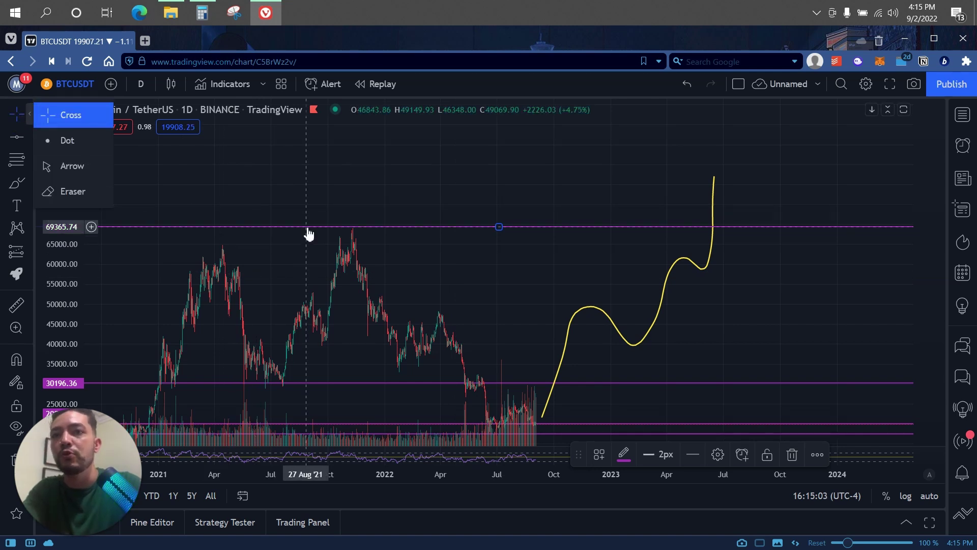
click(329, 220)
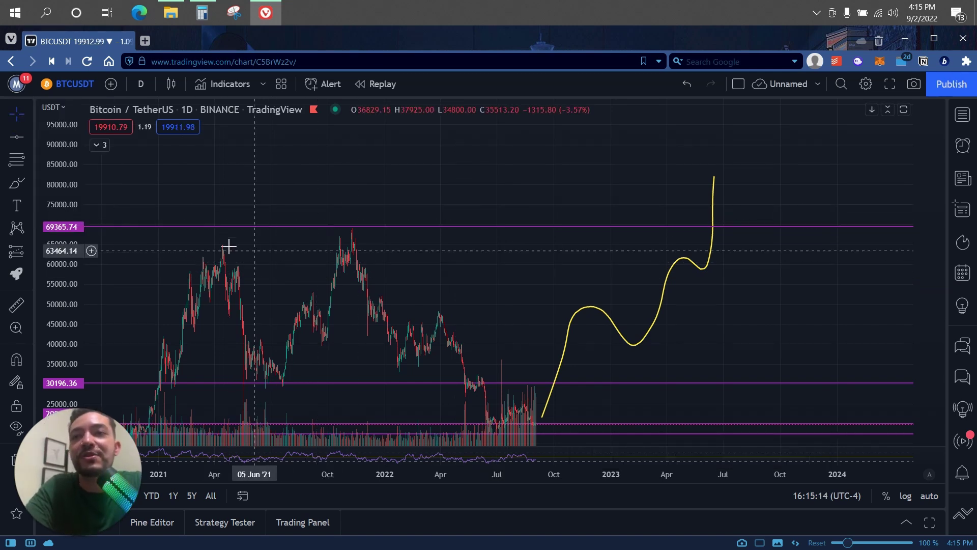